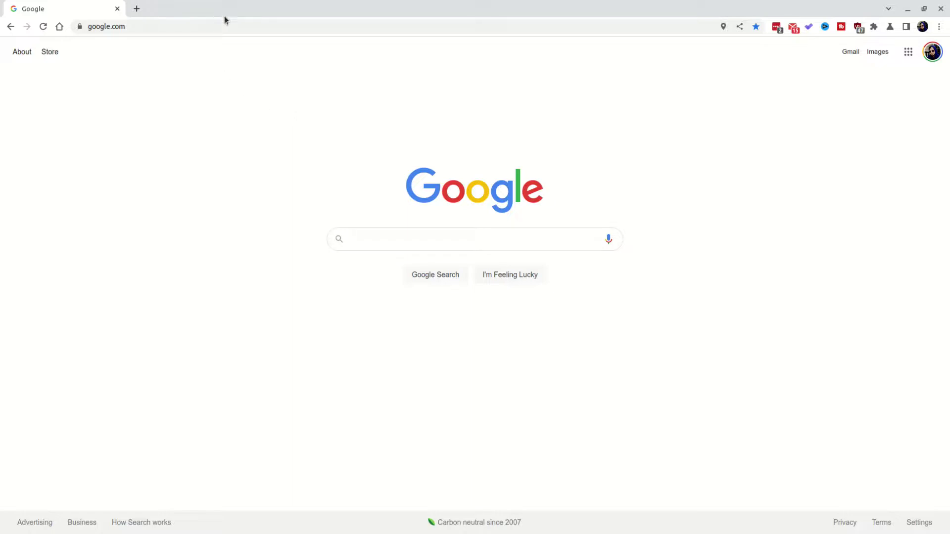
# Load drive.google.com from the Chrome address bar.
pyautogui.click(253, 29)
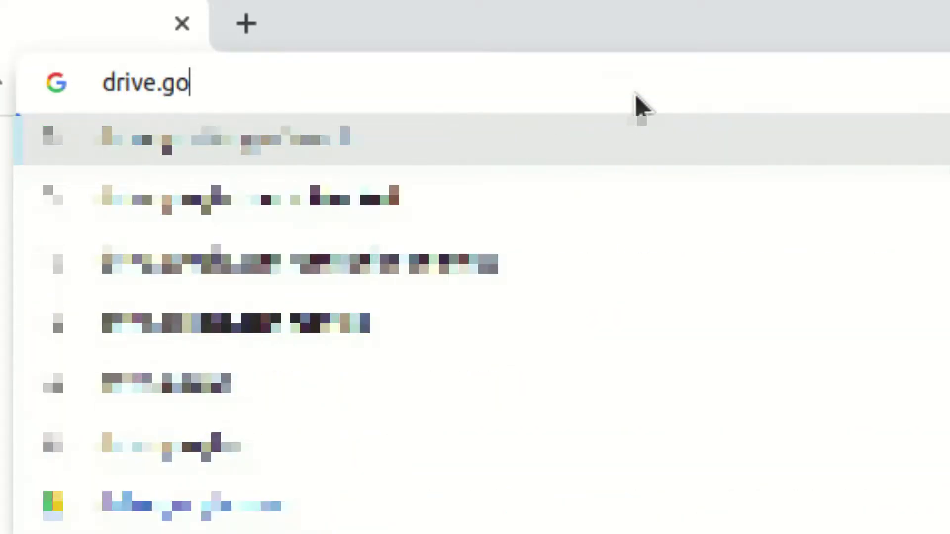
pyautogui.write('ogle.com')
pyautogui.press('Return')
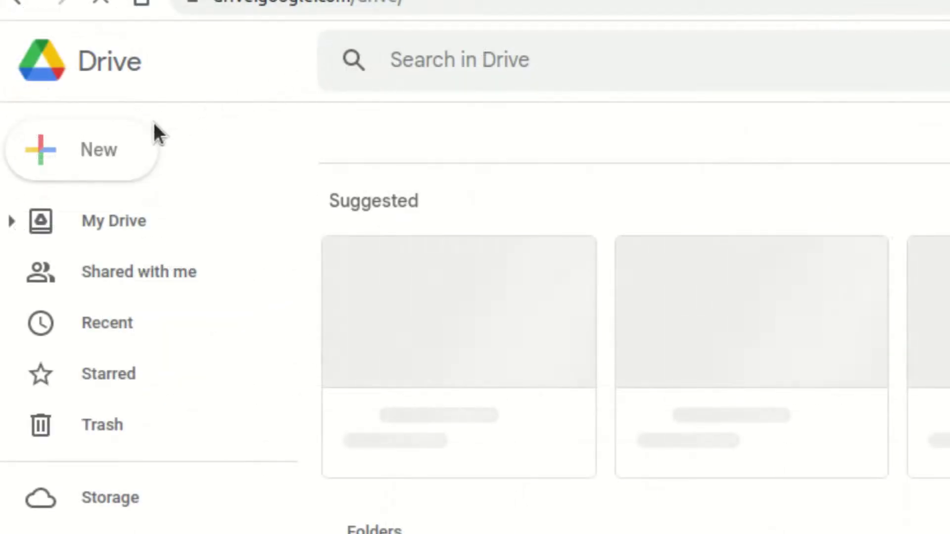
# Start a new Google Drawings file from Drive's New > More menu.
pyautogui.click(97, 146)
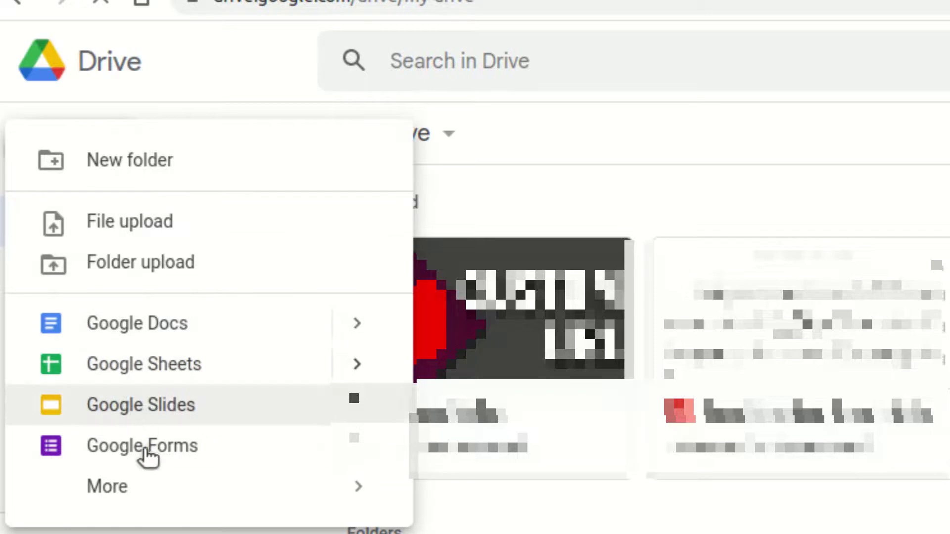
pyautogui.moveTo(149, 488)
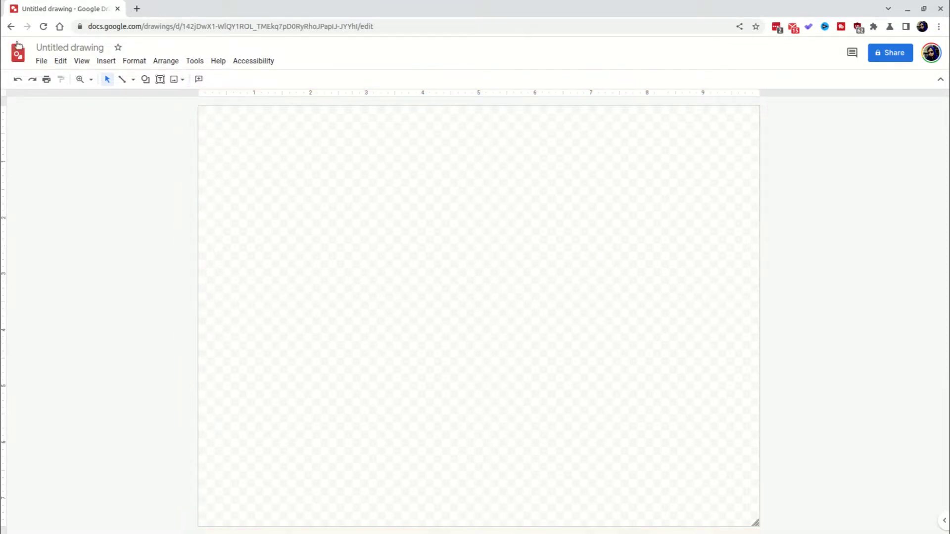
# Rename the untitled drawing to 'Tutorial Drawing'.
pyautogui.click(50, 48)
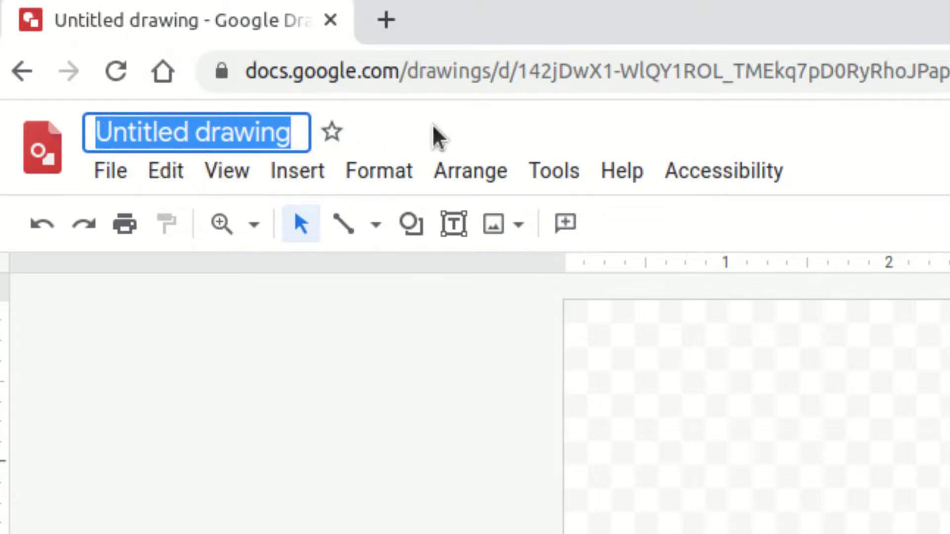
pyautogui.write('Tutorial ')
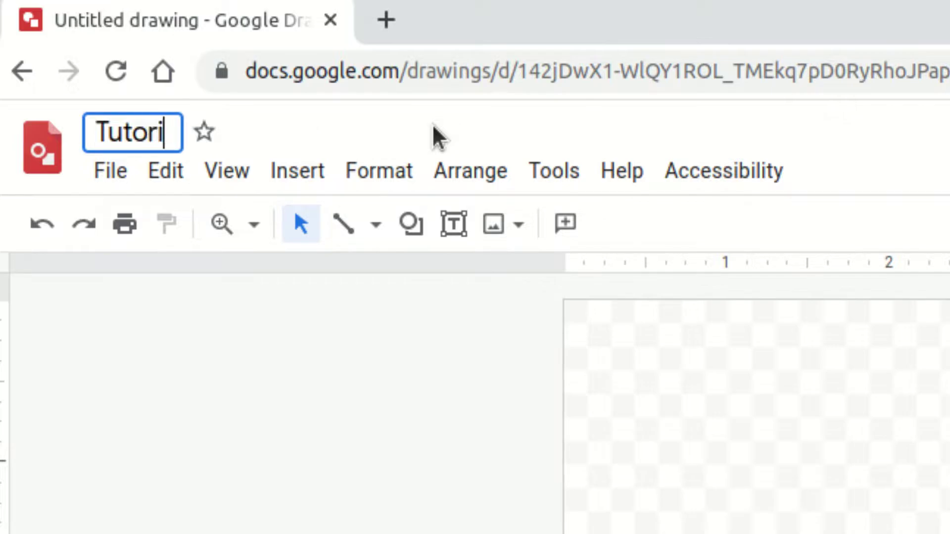
pyautogui.write('Drawing')
pyautogui.press('Return')
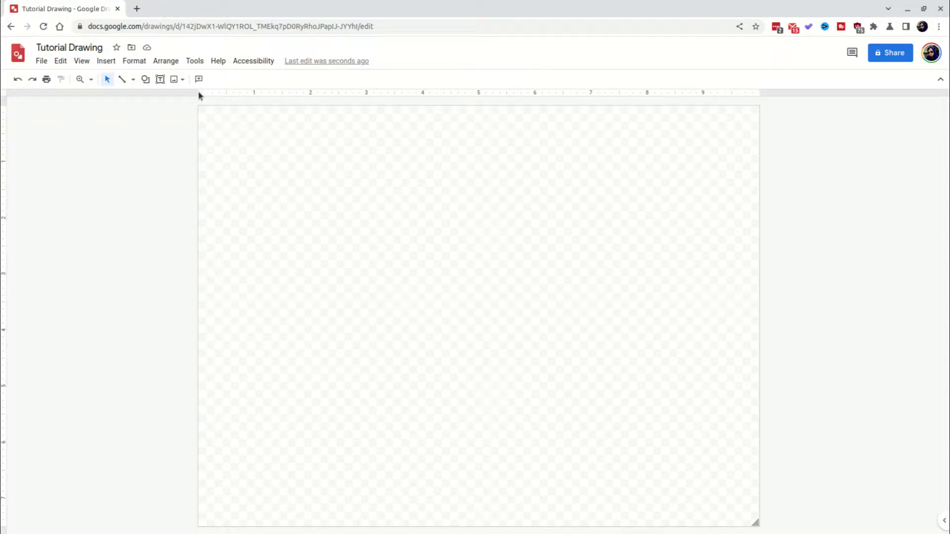
pyautogui.click(56, 60)
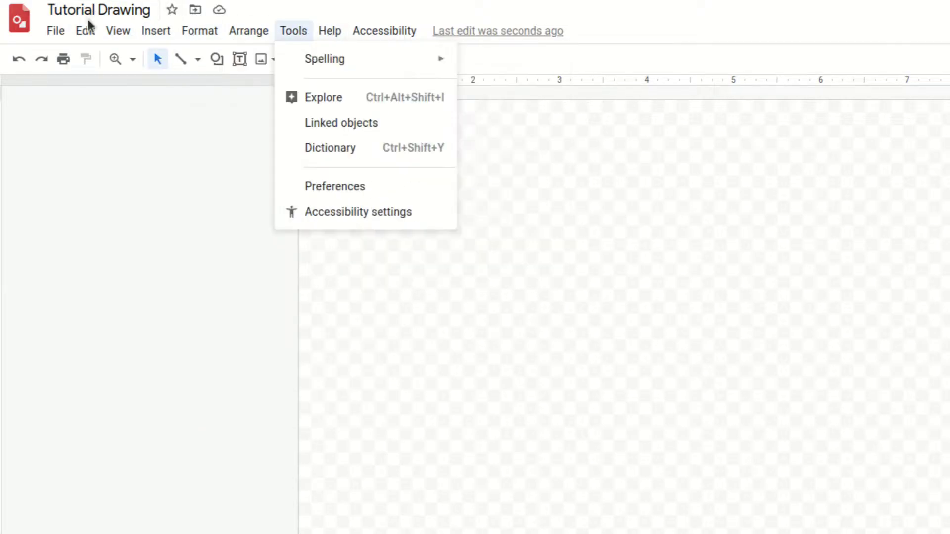
pyautogui.click(57, 37)
pyautogui.click(57, 37)
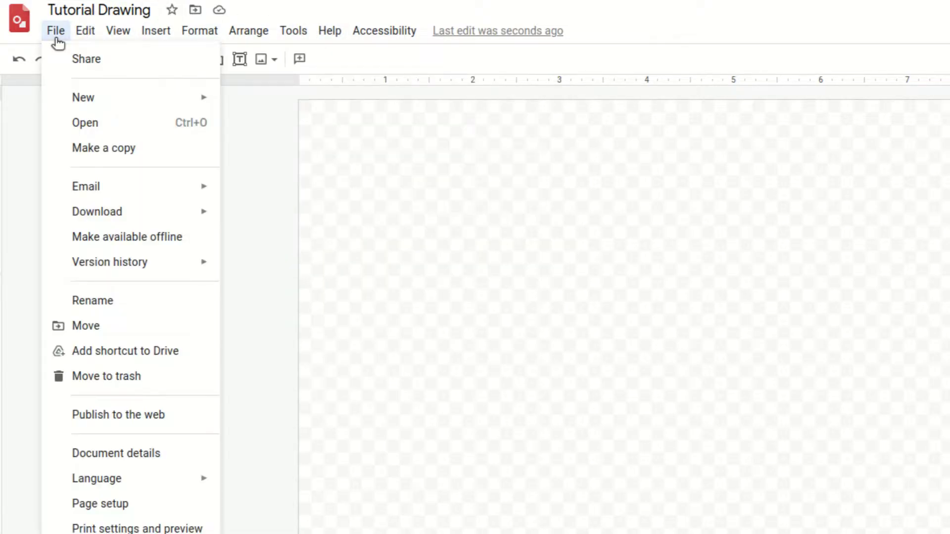
pyautogui.click(56, 37)
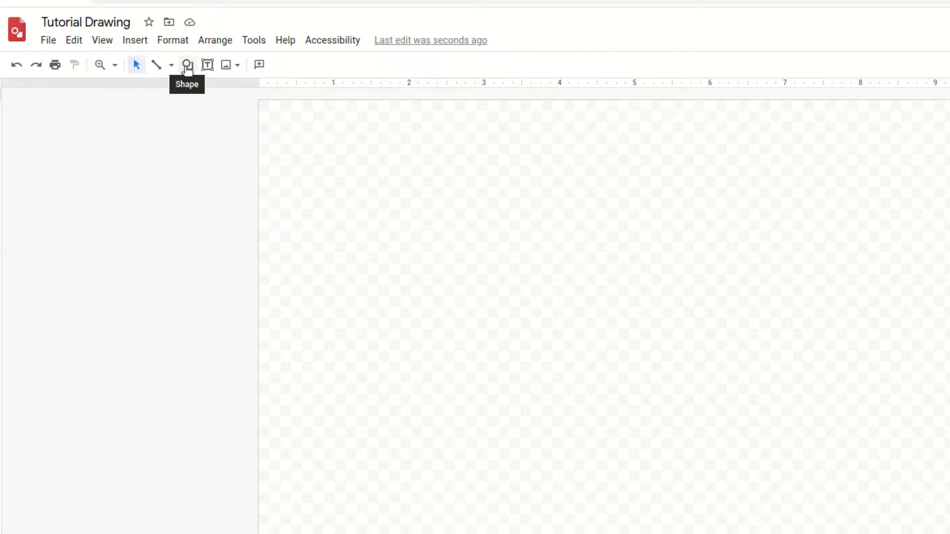
# Draw a trial rectangle on the canvas, then delete it.
pyautogui.click(188, 69)
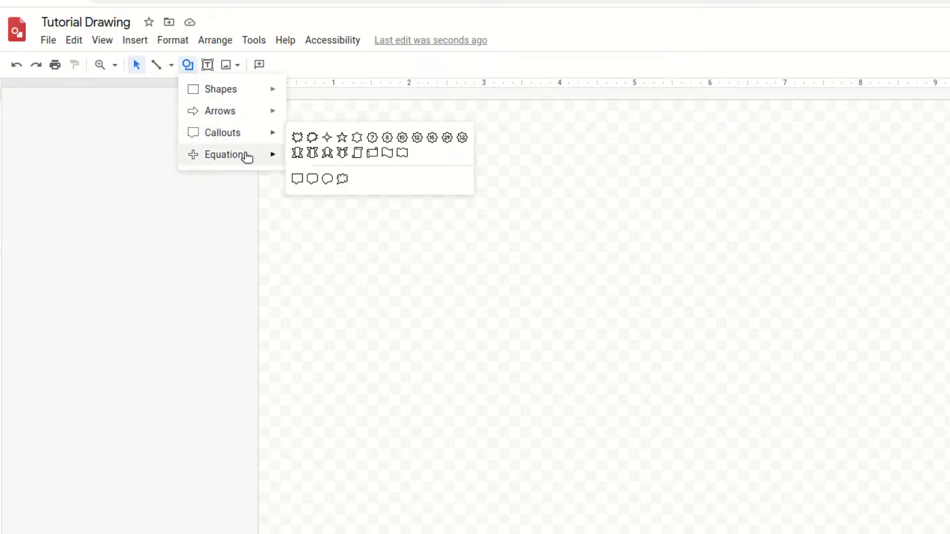
pyautogui.moveTo(200, 95)
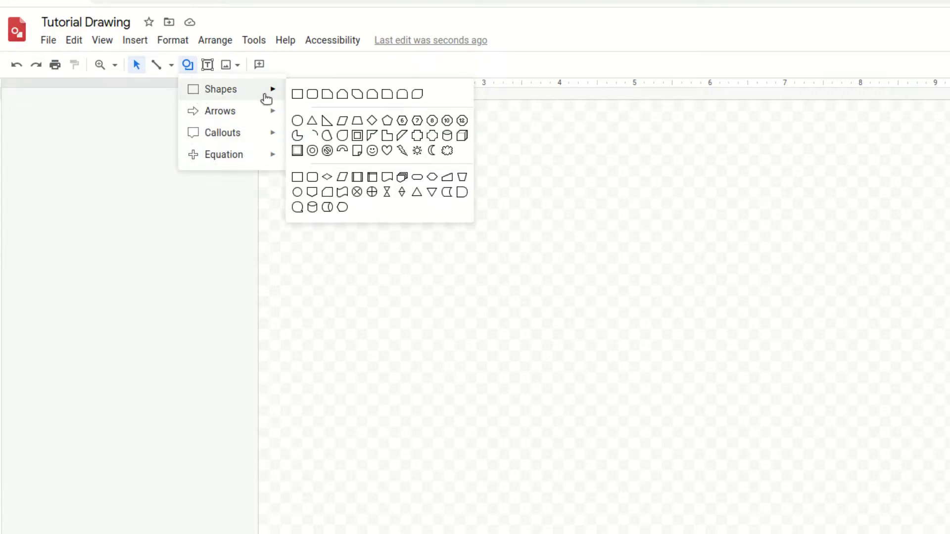
pyautogui.click(297, 94)
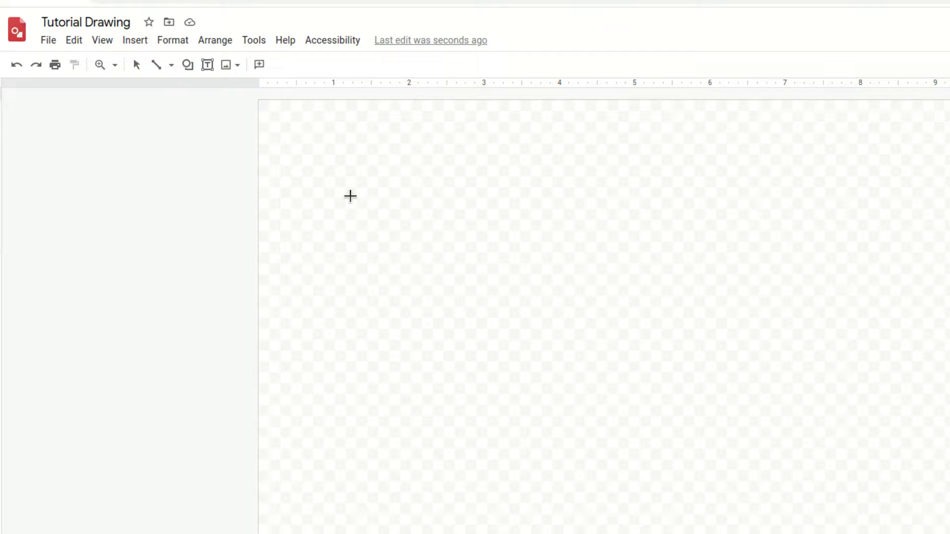
pyautogui.moveTo(350, 196); pyautogui.dragTo(562, 393)
pyautogui.press('Delete')
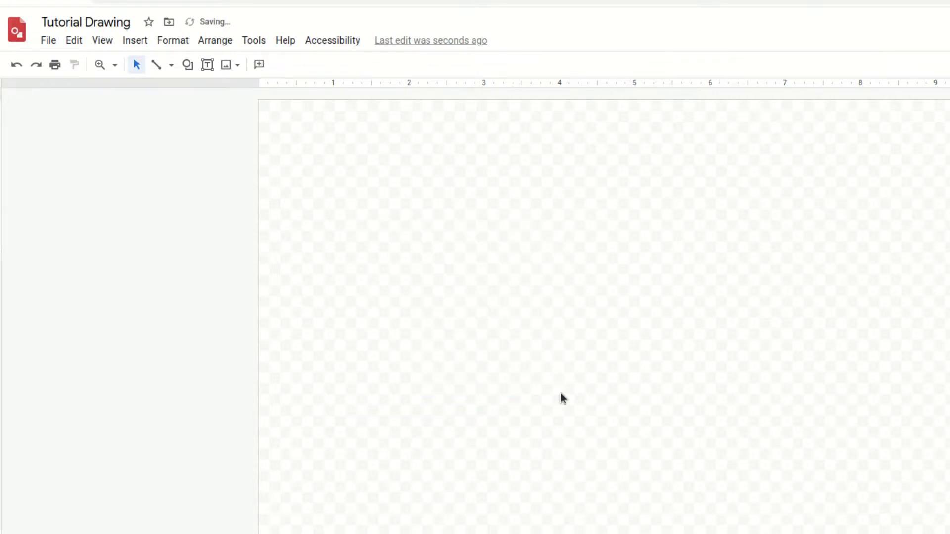
# Pick the Rectangle shape again from the Shapes list.
pyautogui.click(188, 64)
pyautogui.moveTo(222, 95)
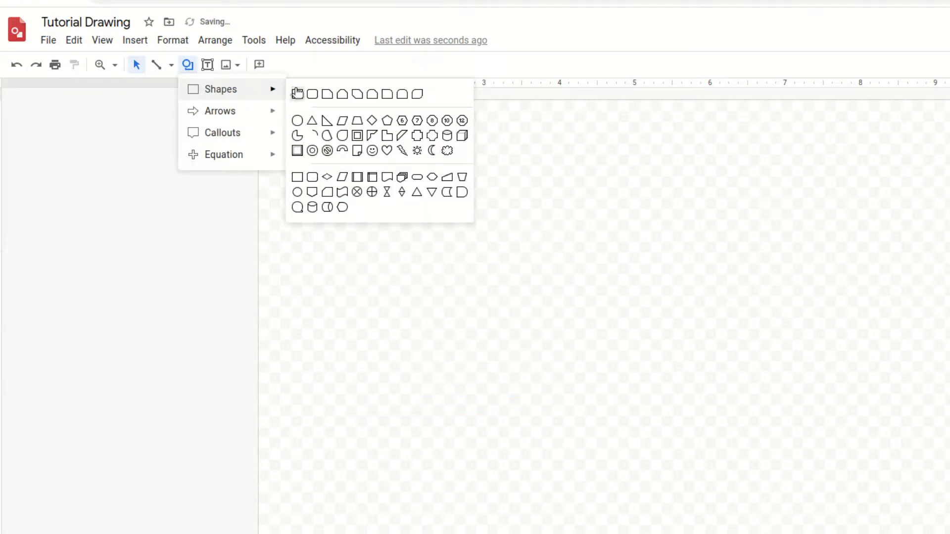
pyautogui.click(296, 94)
# Place a default square and stretch its top and right edges into a larger rectangle.
pyautogui.click(404, 234)
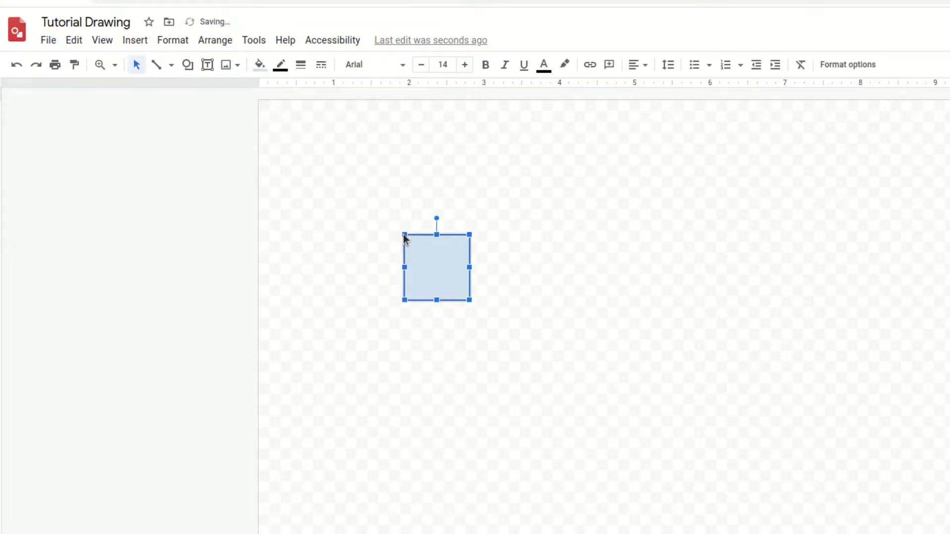
pyautogui.click(500, 285)
pyautogui.click(451, 273)
pyautogui.click(518, 299)
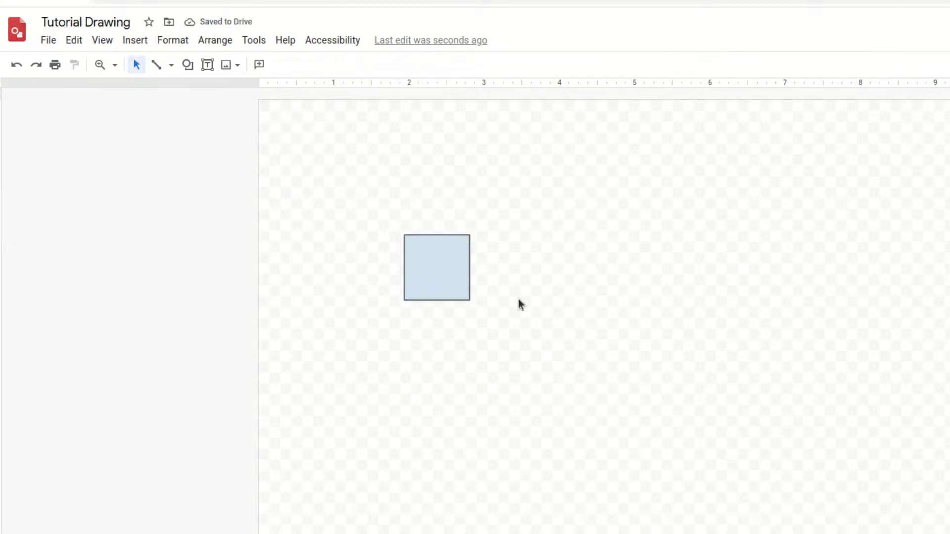
pyautogui.click(425, 238)
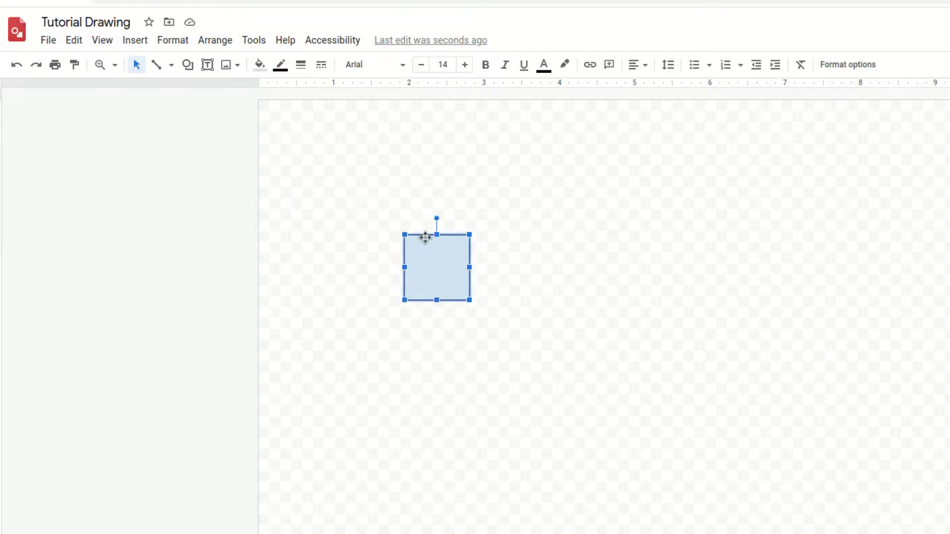
pyautogui.moveTo(435, 236); pyautogui.dragTo(436, 169)
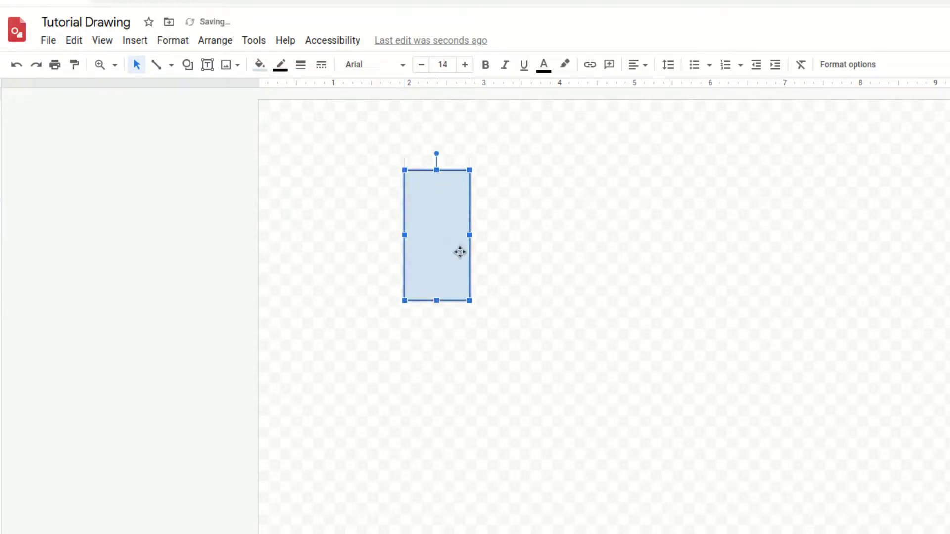
pyautogui.moveTo(538, 248); pyautogui.dragTo(555, 251)
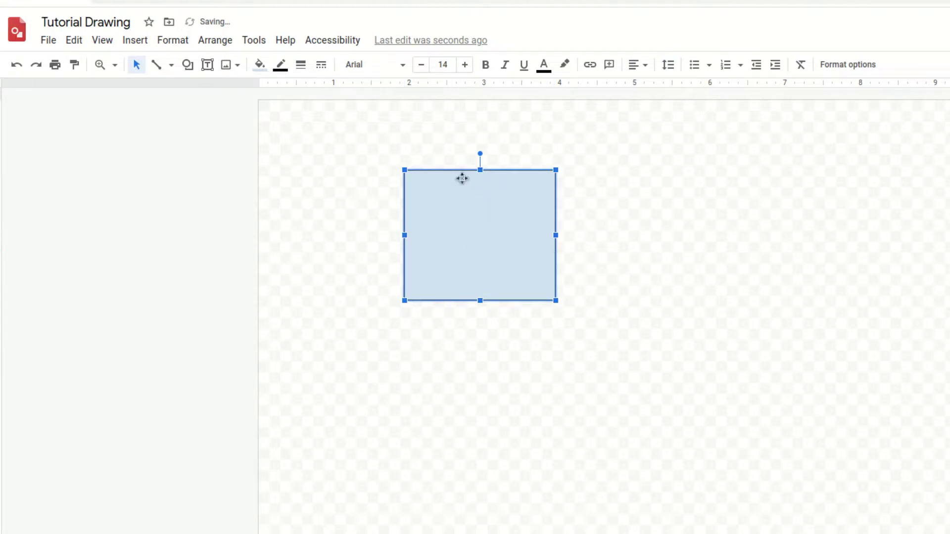
# Choose the Triangle shape from the Shapes list.
pyautogui.click(189, 63)
pyautogui.moveTo(213, 89)
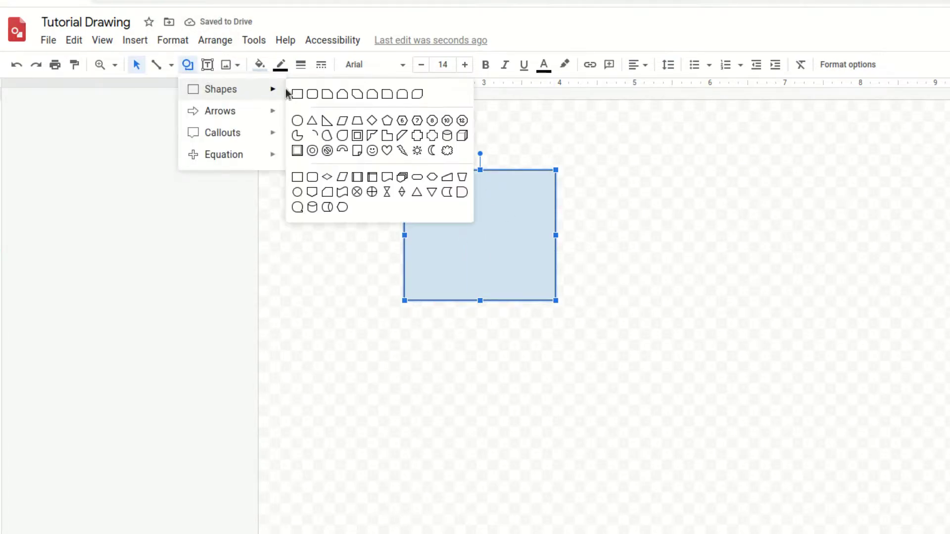
pyautogui.click(312, 120)
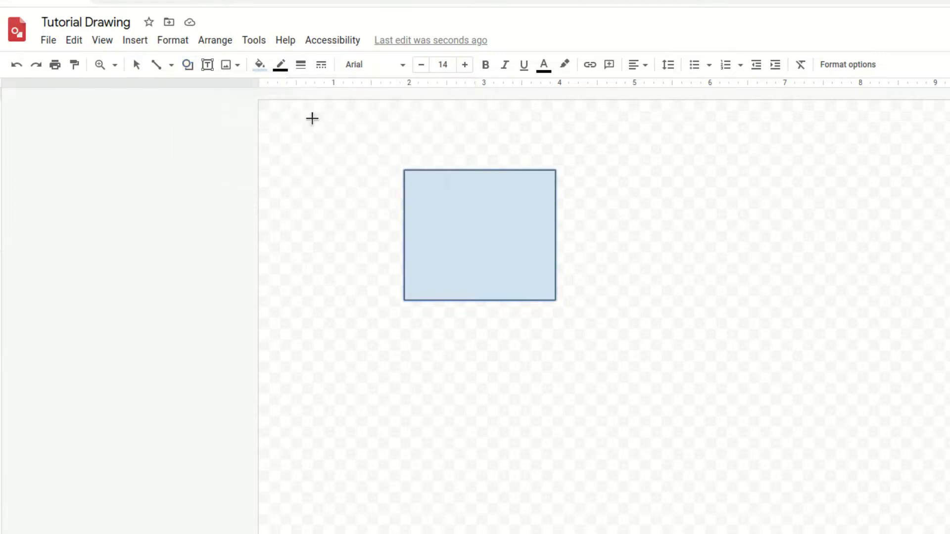
# Place a triangle and drag its apex to the left edge, making a right triangle.
pyautogui.click(710, 337)
pyautogui.click(683, 297)
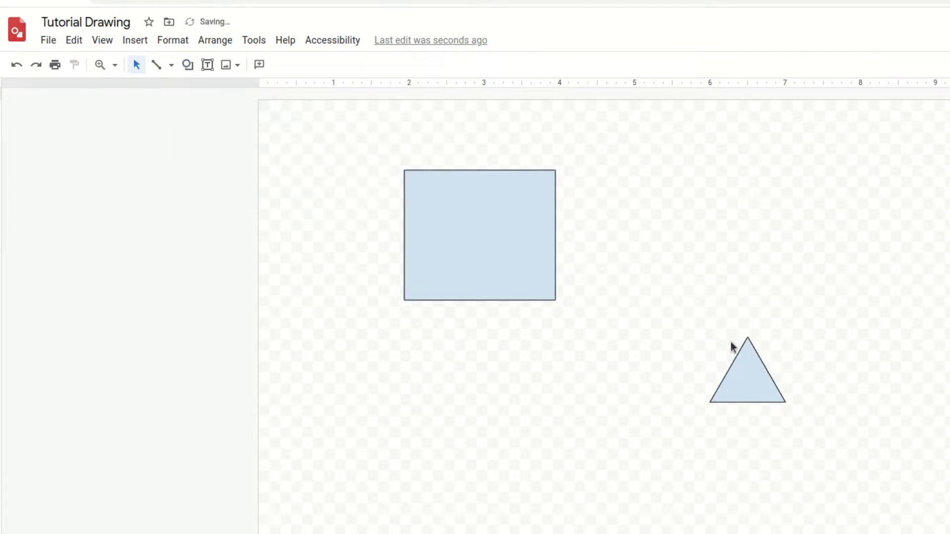
pyautogui.click(737, 357)
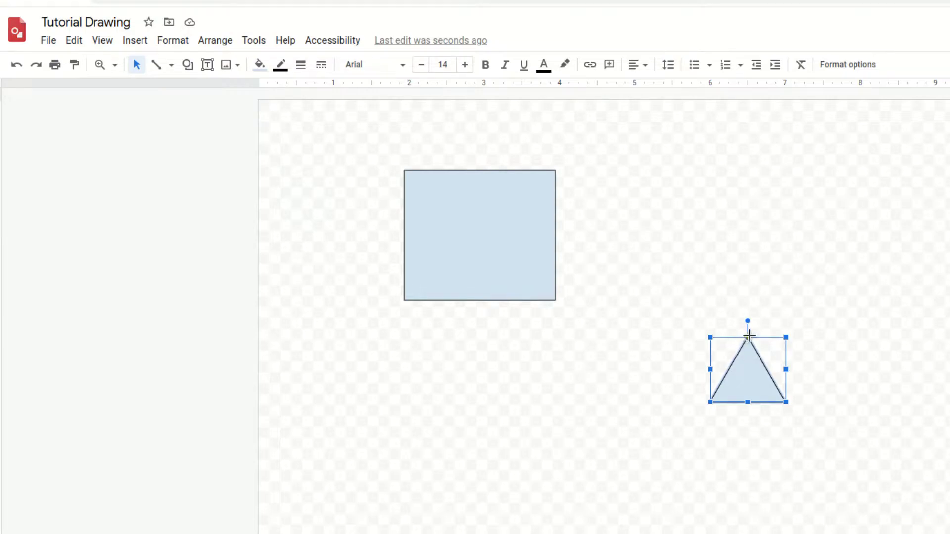
pyautogui.moveTo(747, 337); pyautogui.dragTo(746, 383)
pyautogui.moveTo(747, 383); pyautogui.dragTo(784, 361)
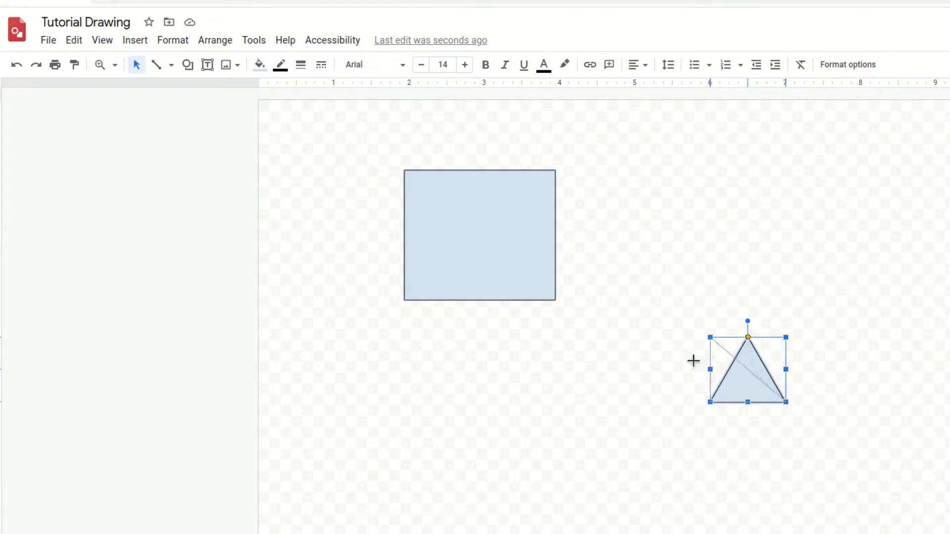
pyautogui.moveTo(686, 362); pyautogui.dragTo(686, 364)
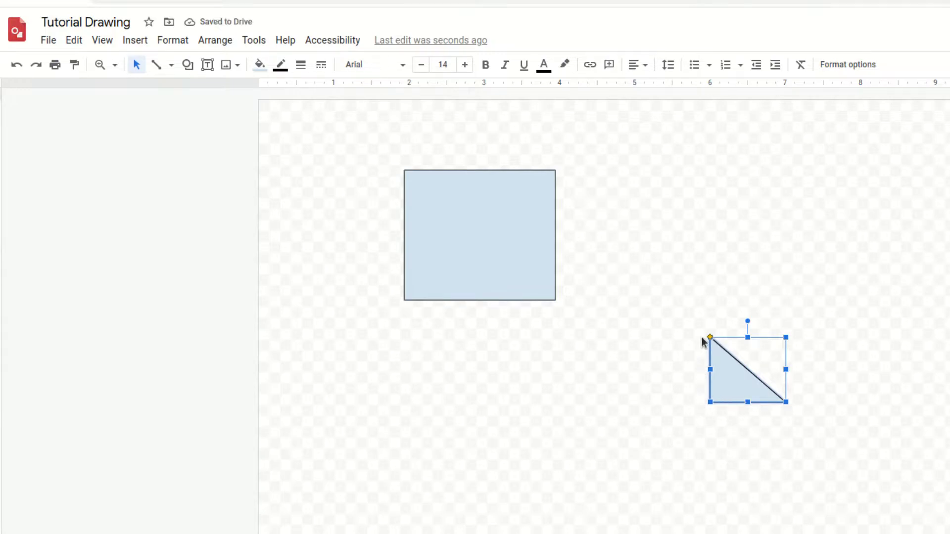
# Delete the right triangle from the canvas.
pyautogui.click(677, 386)
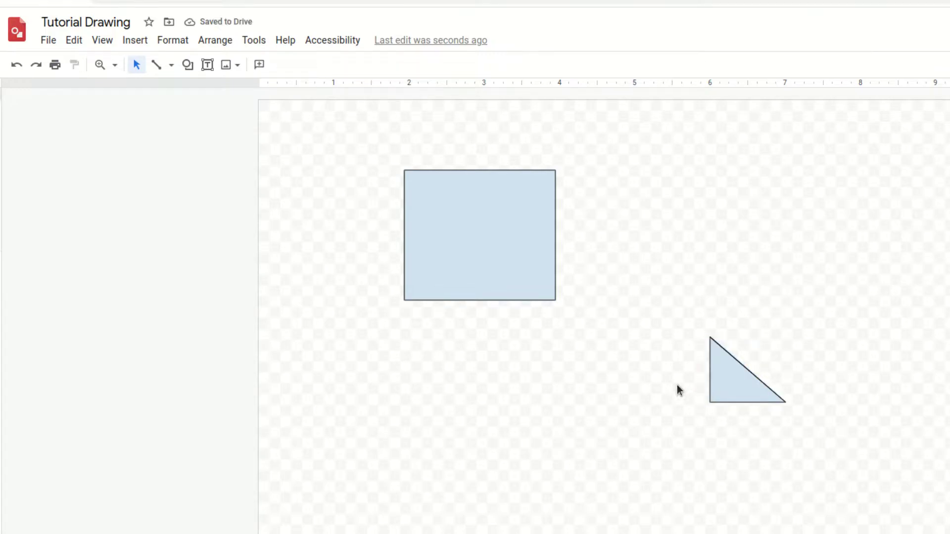
pyautogui.click(712, 368)
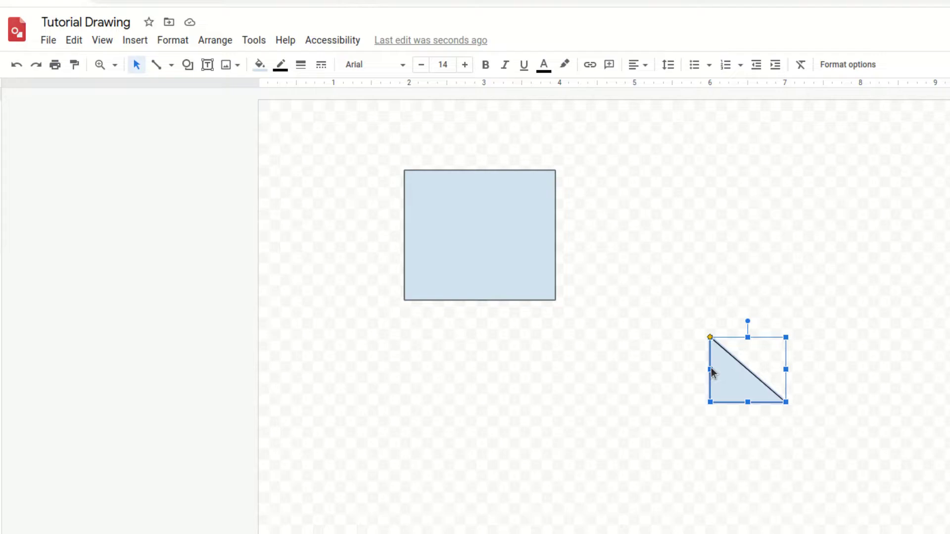
pyautogui.press('Delete')
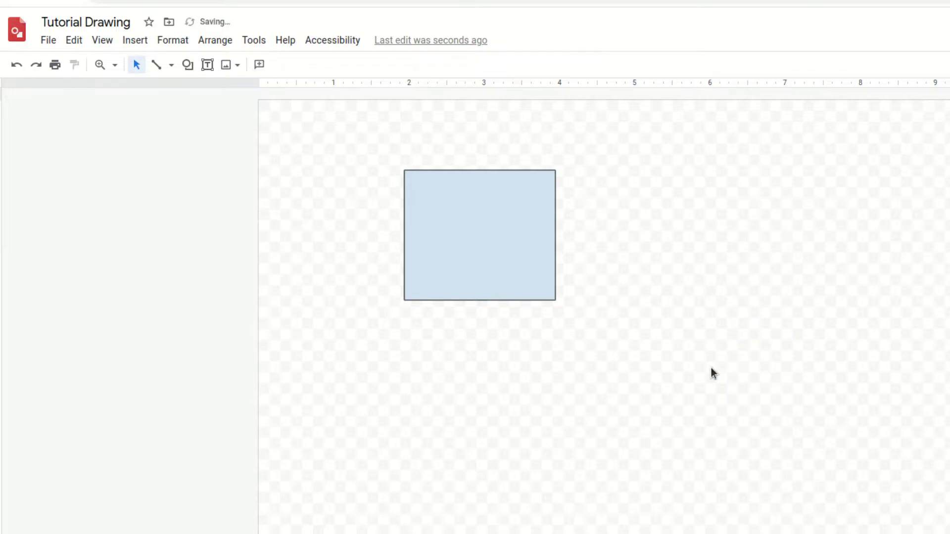
# Move the light-blue rectangle down and right toward the middle of the canvas.
pyautogui.click(507, 242)
pyautogui.moveTo(489, 237); pyautogui.dragTo(609, 348)
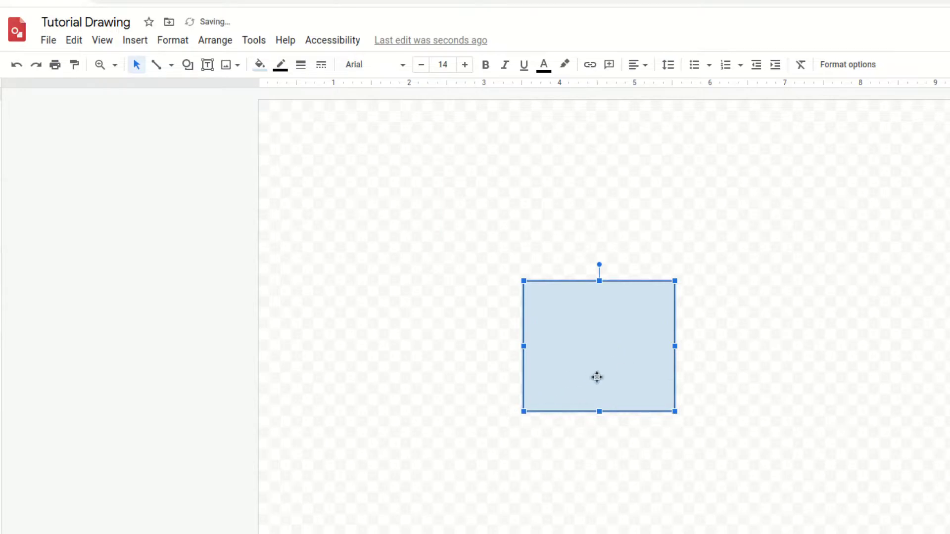
pyautogui.click(517, 413)
pyautogui.click(534, 388)
pyautogui.click(408, 262)
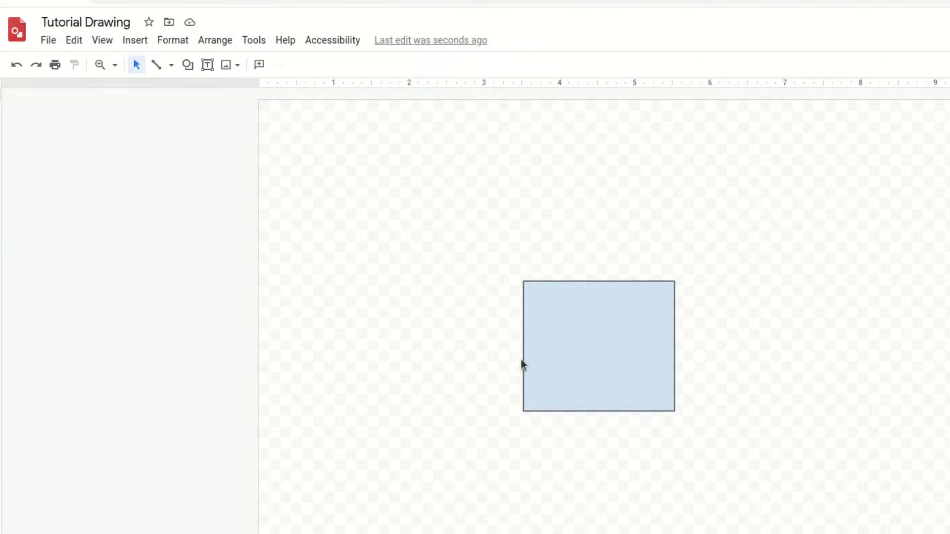
pyautogui.click(577, 383)
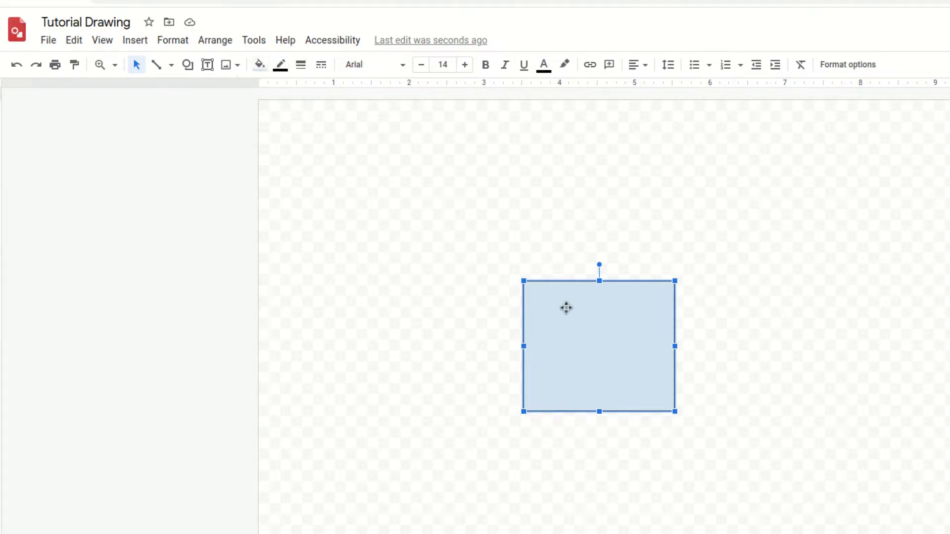
# Change the rectangle's fill to the red swatch, cancelling the custom colour picker.
pyautogui.click(261, 68)
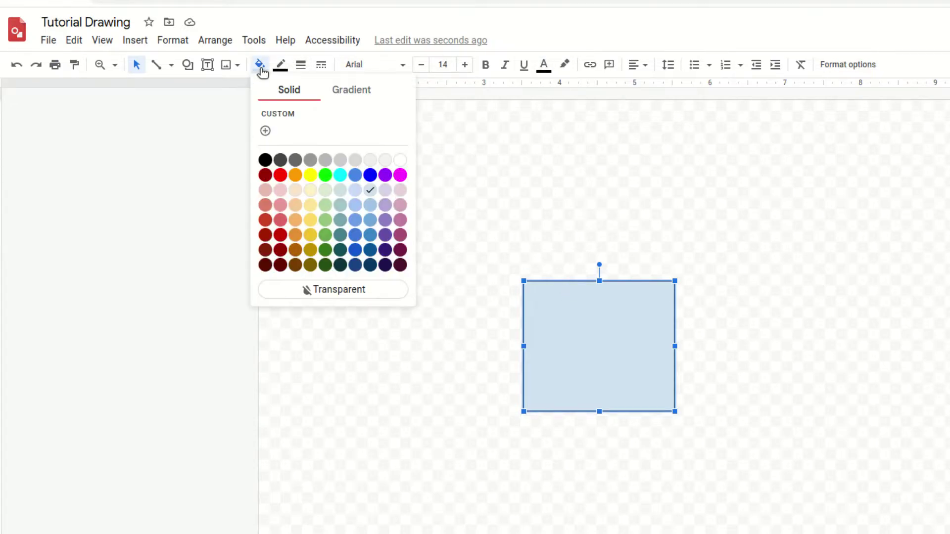
pyautogui.click(266, 132)
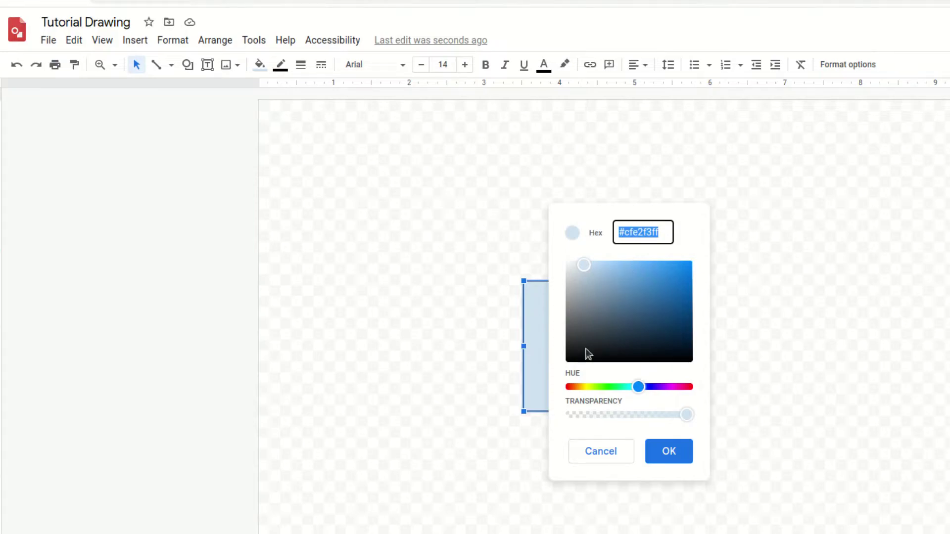
pyautogui.click(615, 462)
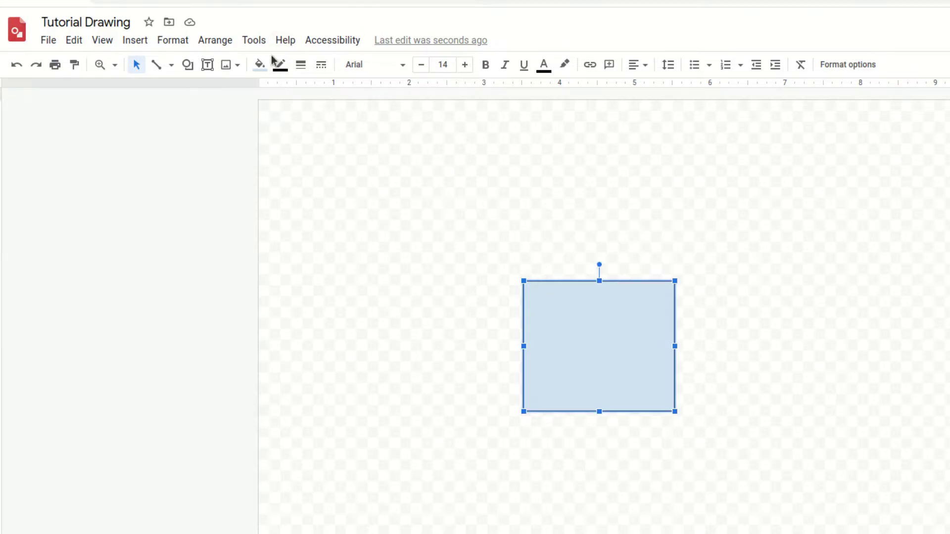
pyautogui.click(260, 64)
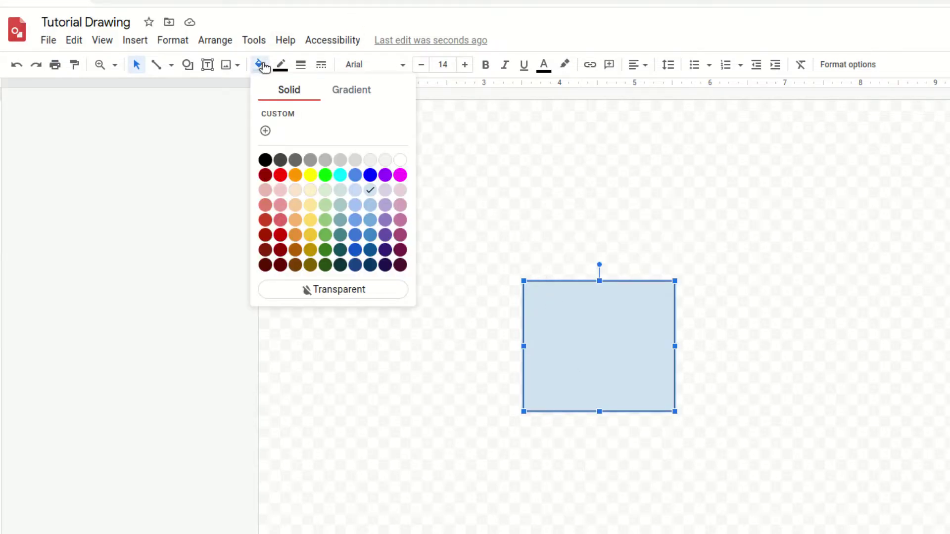
pyautogui.click(281, 181)
pyautogui.click(335, 193)
pyautogui.click(580, 376)
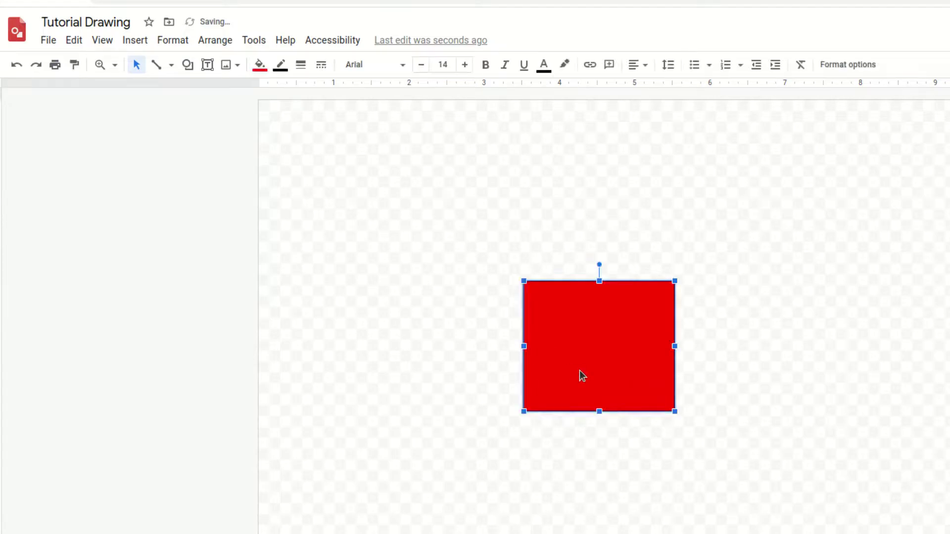
pyautogui.click(435, 169)
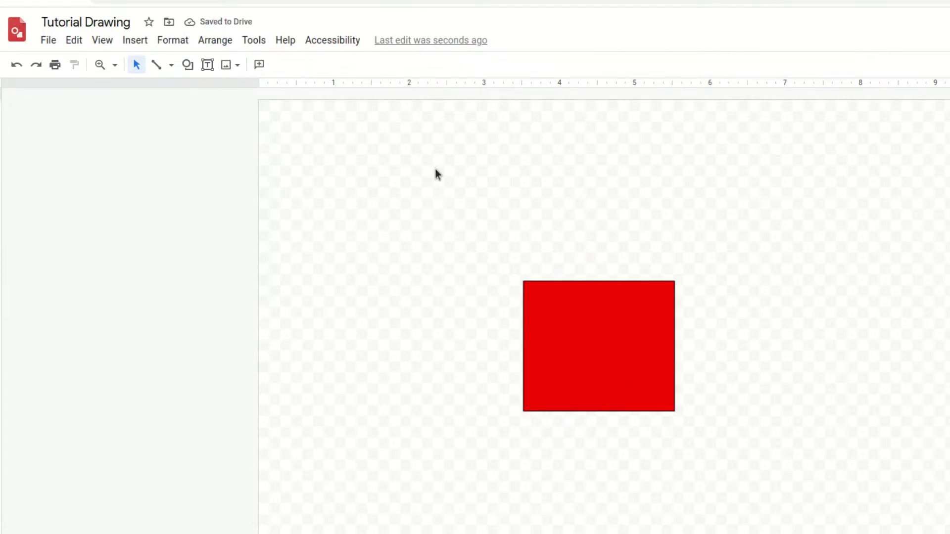
# Give the red rectangle a yellow border with 12px weight.
pyautogui.click(541, 299)
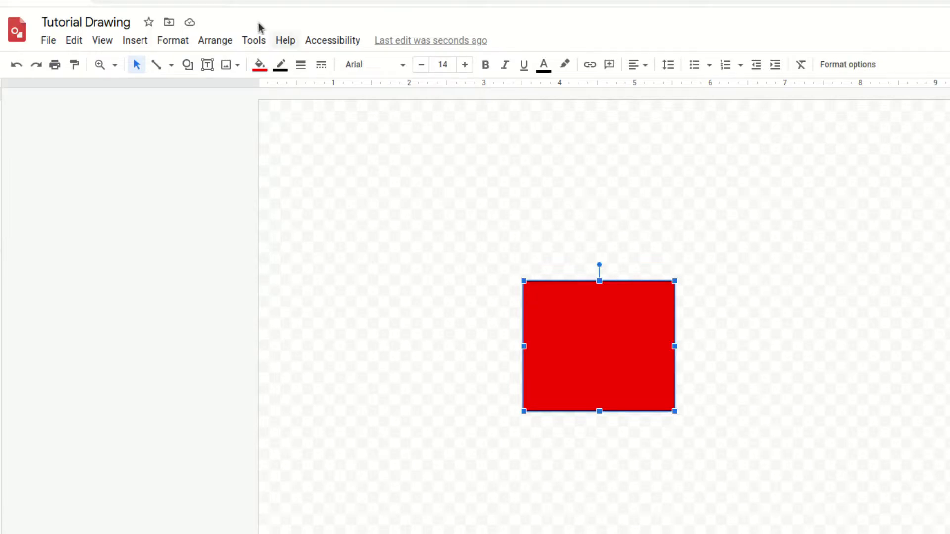
pyautogui.click(279, 65)
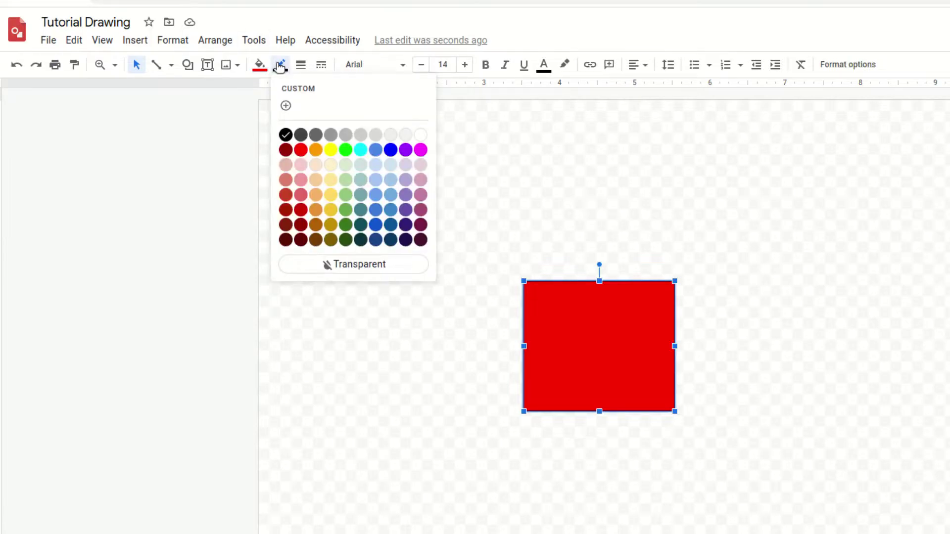
pyautogui.click(330, 151)
pyautogui.click(330, 151)
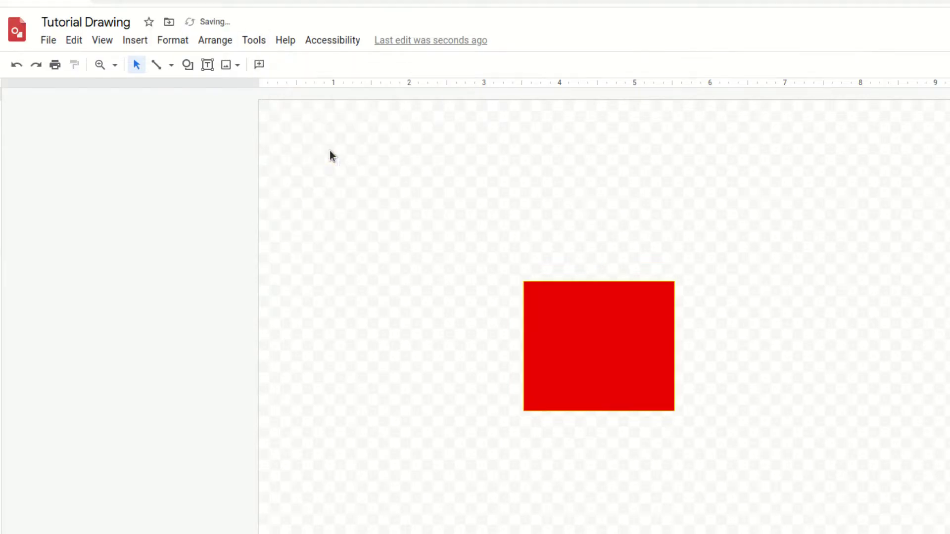
pyautogui.click(529, 306)
pyautogui.click(302, 65)
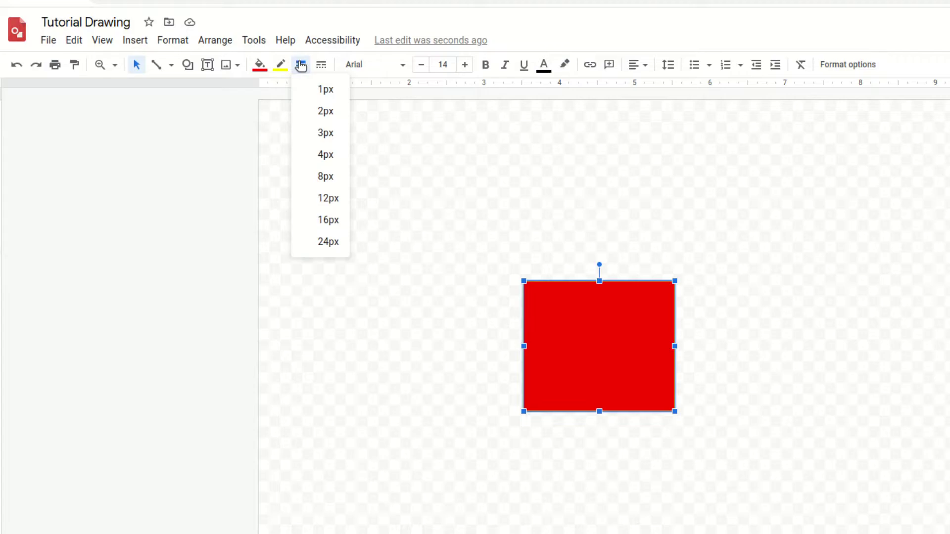
pyautogui.click(325, 198)
pyautogui.click(299, 168)
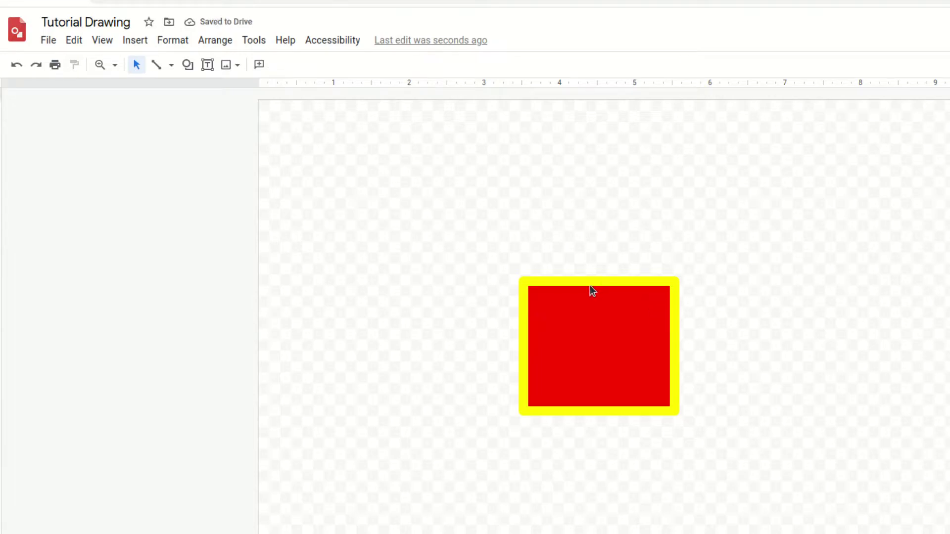
# Enlarge the rectangle by dragging its left edge outward and its top edge upward.
pyautogui.click(568, 316)
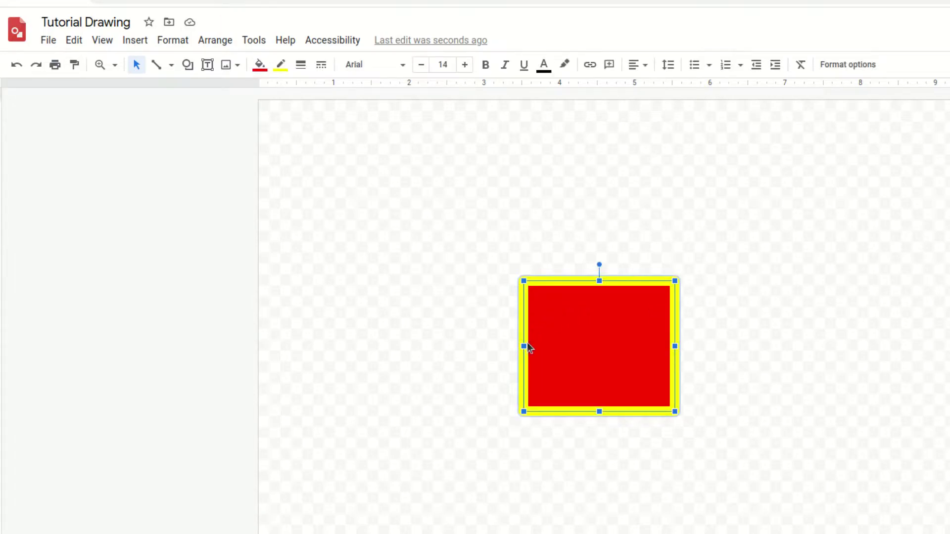
pyautogui.moveTo(523, 346); pyautogui.dragTo(385, 345)
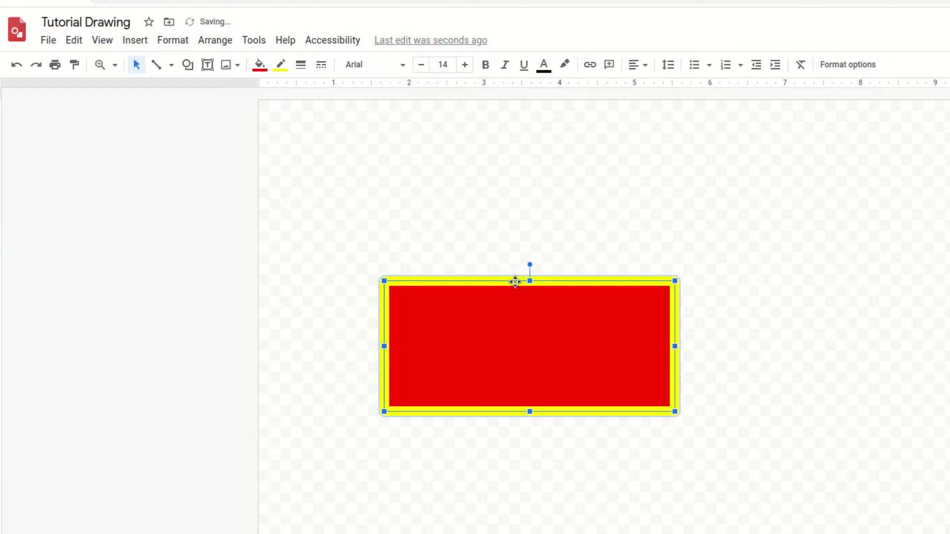
pyautogui.moveTo(530, 281); pyautogui.dragTo(515, 179)
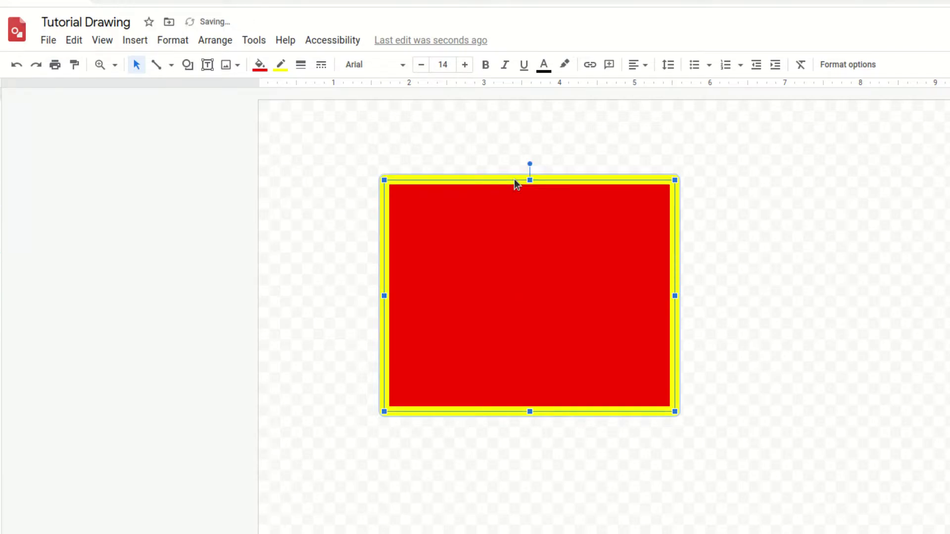
pyautogui.click(373, 196)
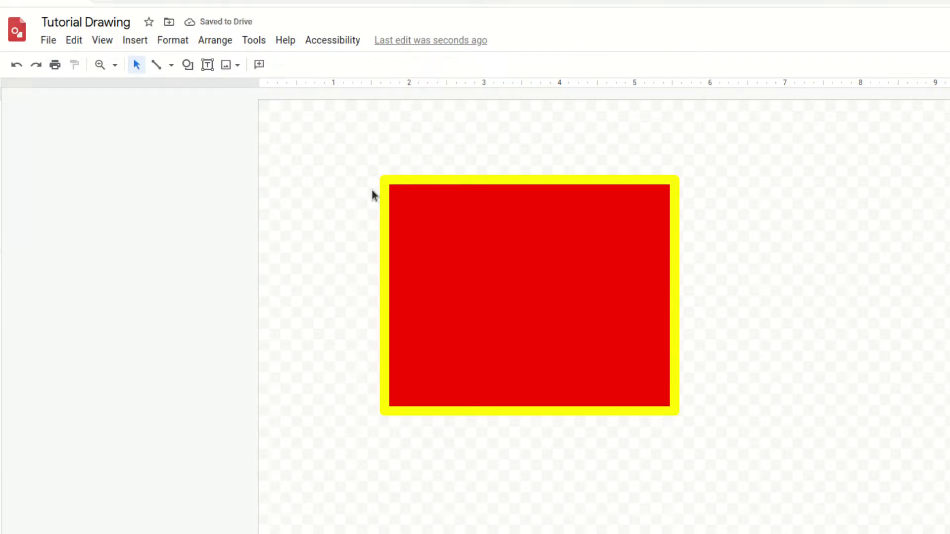
# Set the rectangle's border dash to dotted.
pyautogui.click(429, 203)
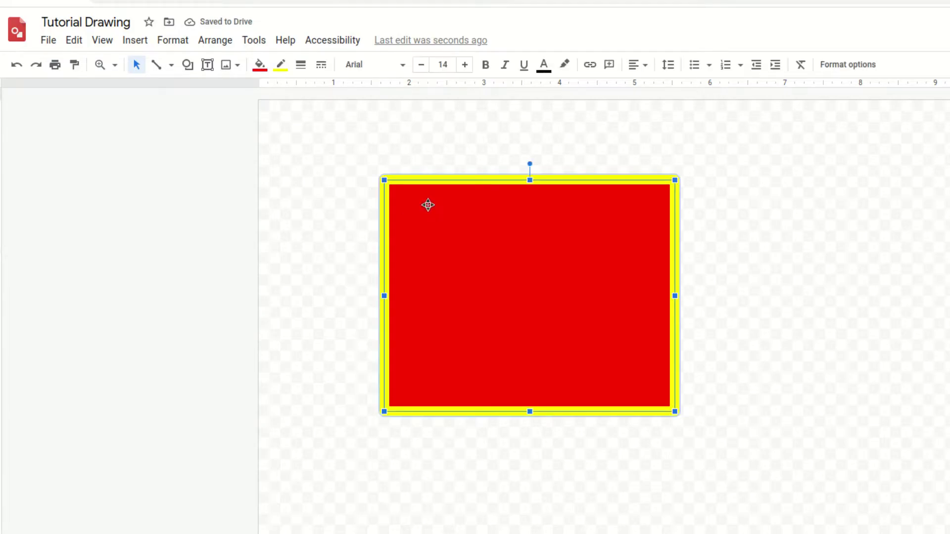
pyautogui.click(321, 65)
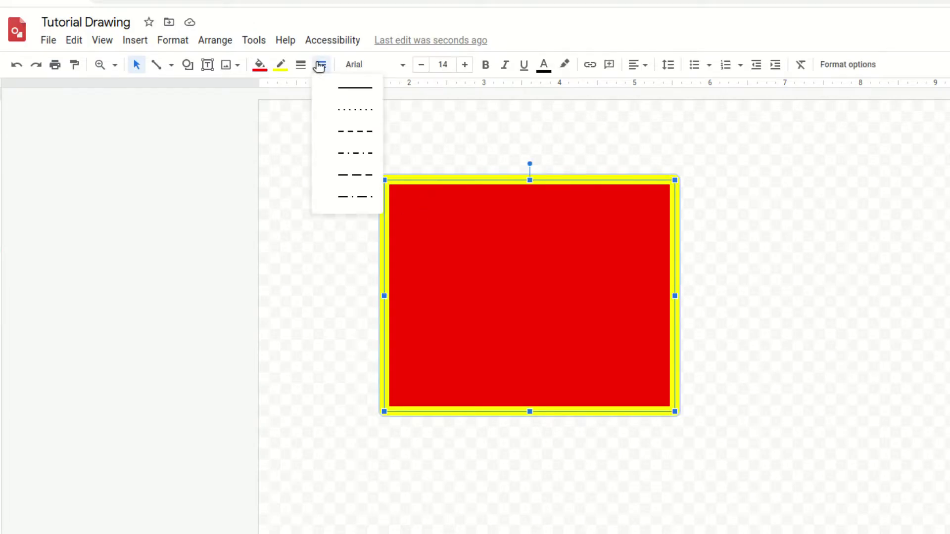
pyautogui.click(356, 111)
pyautogui.click(392, 189)
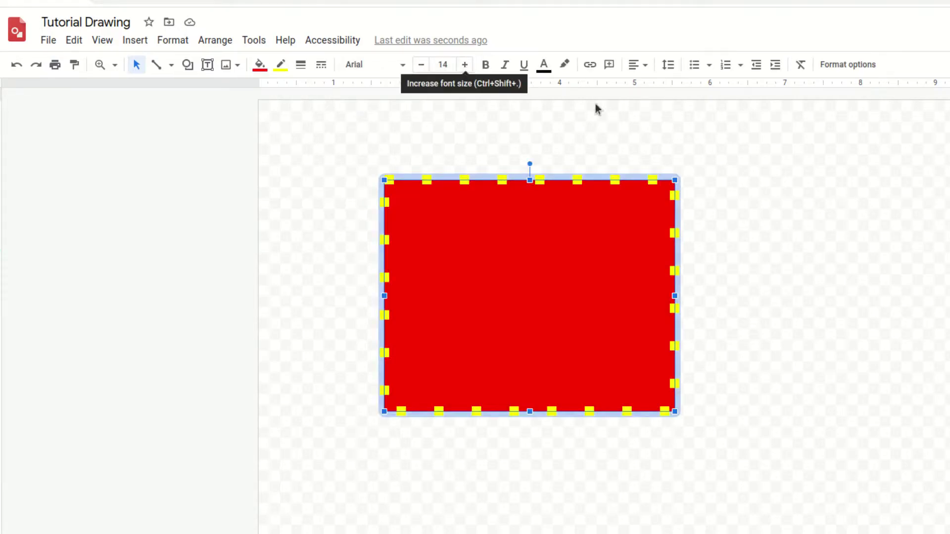
# Type 'This is text' inside the red box and centre-align it.
pyautogui.doubleClick(435, 236)
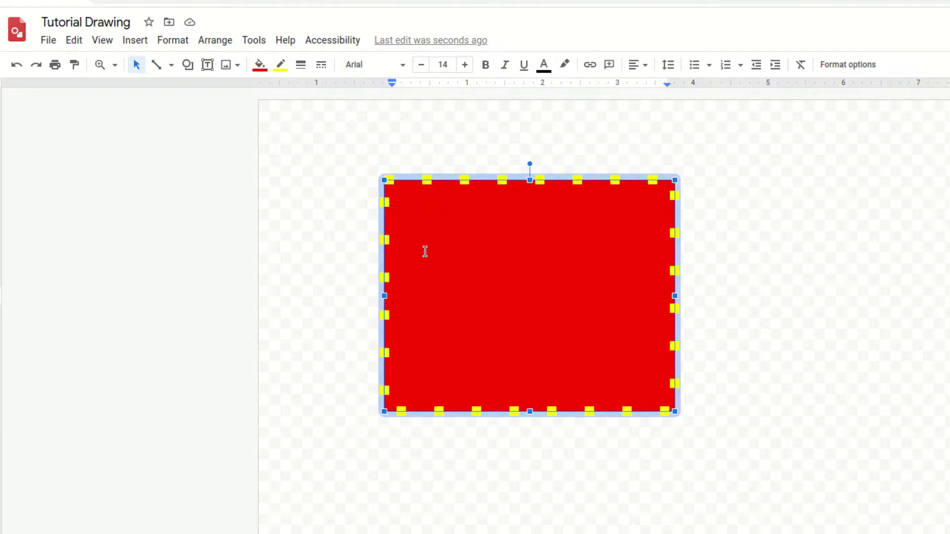
pyautogui.write('This is text')
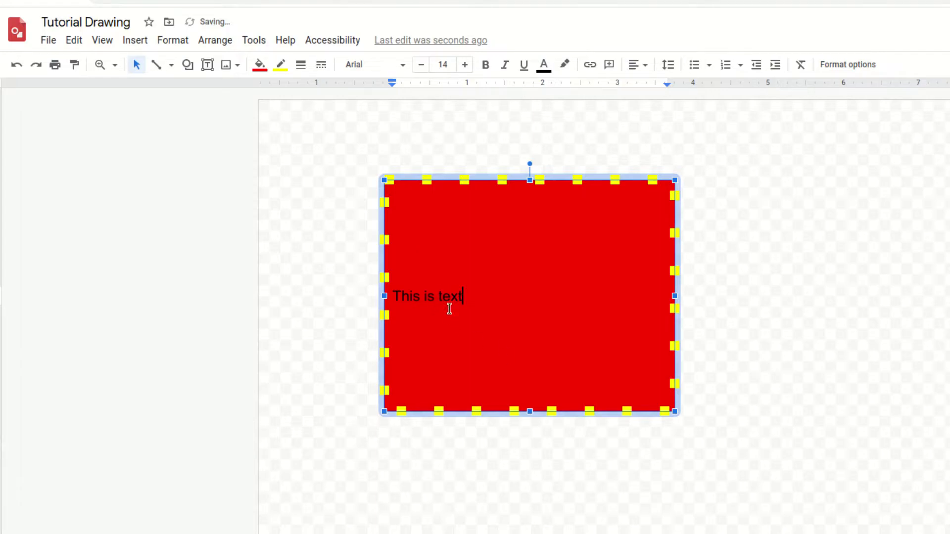
pyautogui.click(435, 288)
pyautogui.tripleClick(435, 287)
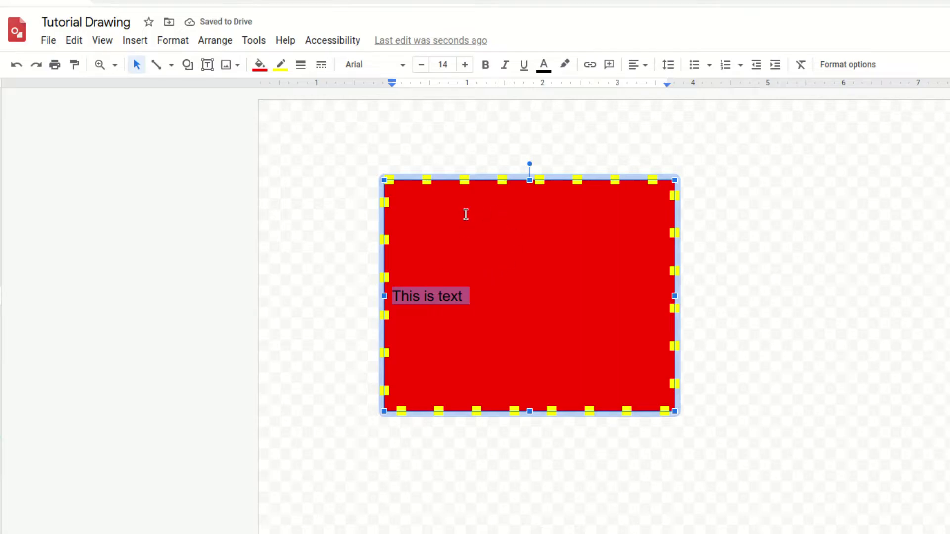
pyautogui.click(638, 65)
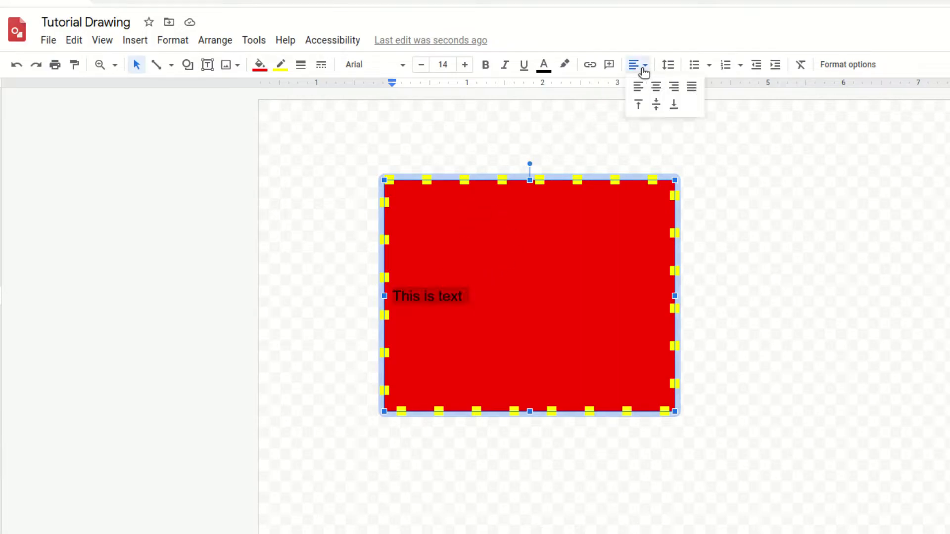
pyautogui.click(655, 89)
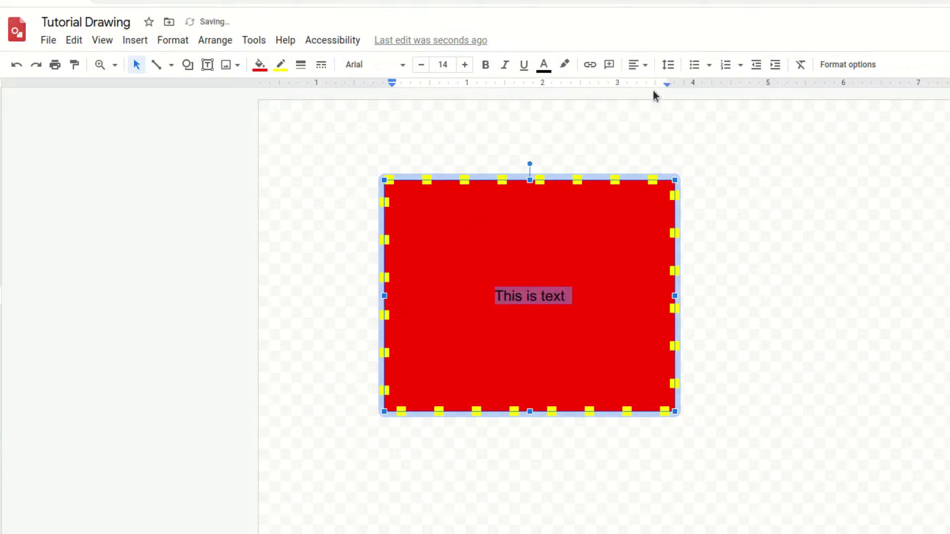
# Make 'This is text' bold, italic and underlined.
pyautogui.doubleClick(548, 285)
pyautogui.tripleClick(535, 303)
pyautogui.click(486, 65)
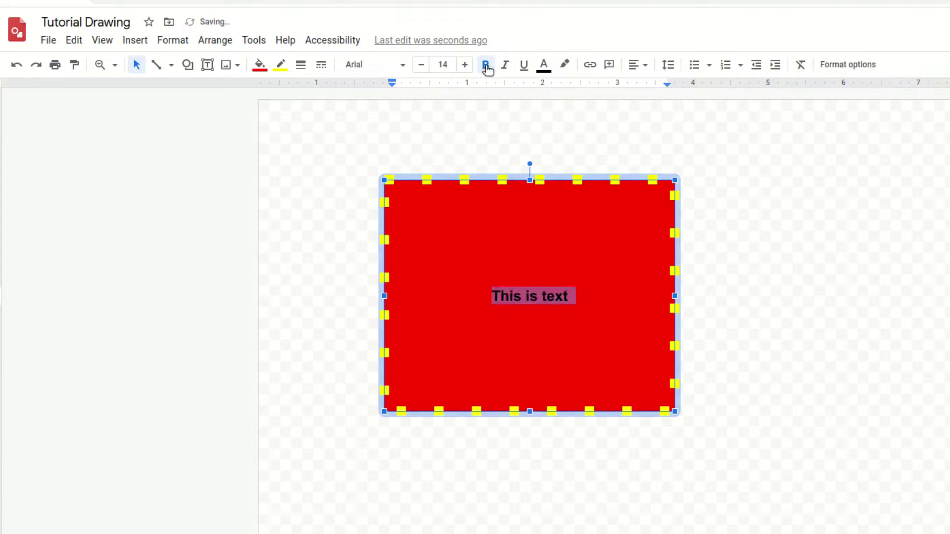
pyautogui.click(510, 70)
pyautogui.click(525, 67)
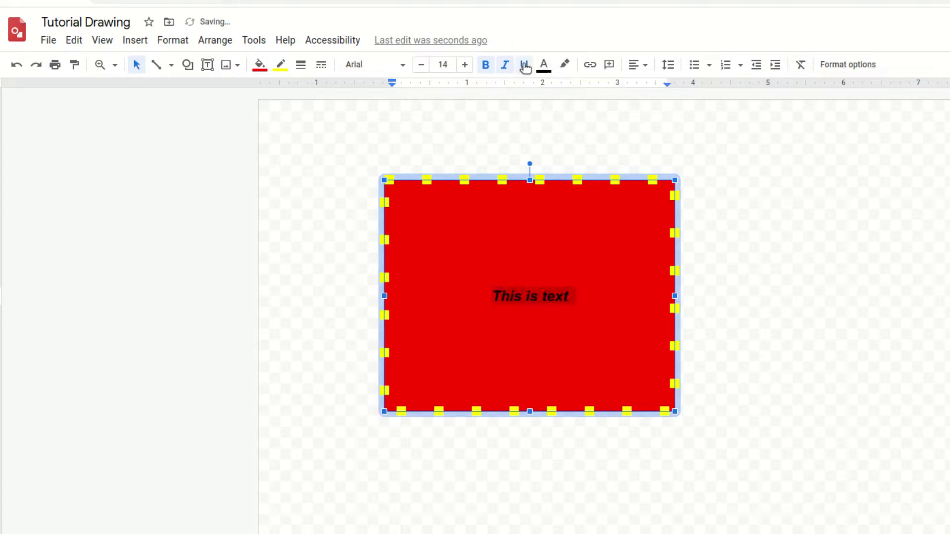
# Colour the text orange with a grey highlight, then deselect the box.
pyautogui.click(543, 64)
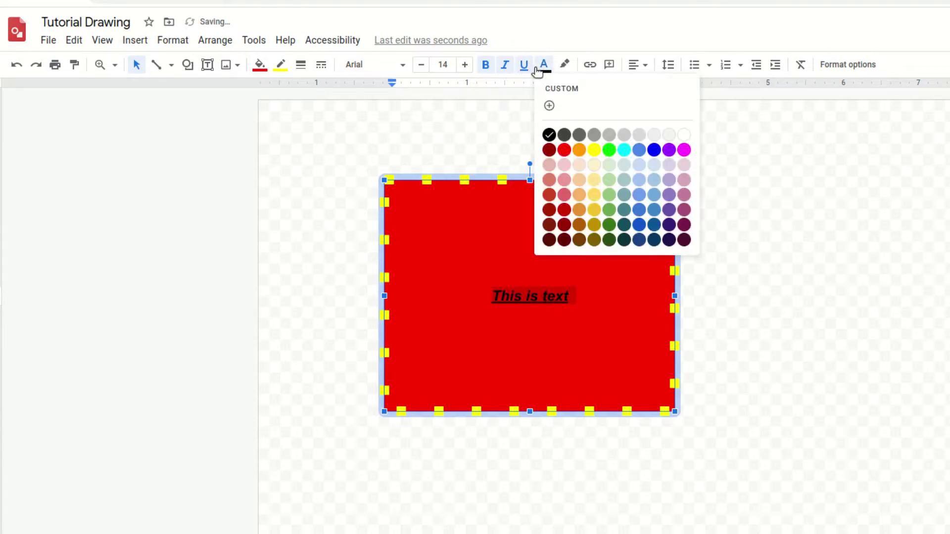
pyautogui.click(582, 148)
pyautogui.click(565, 65)
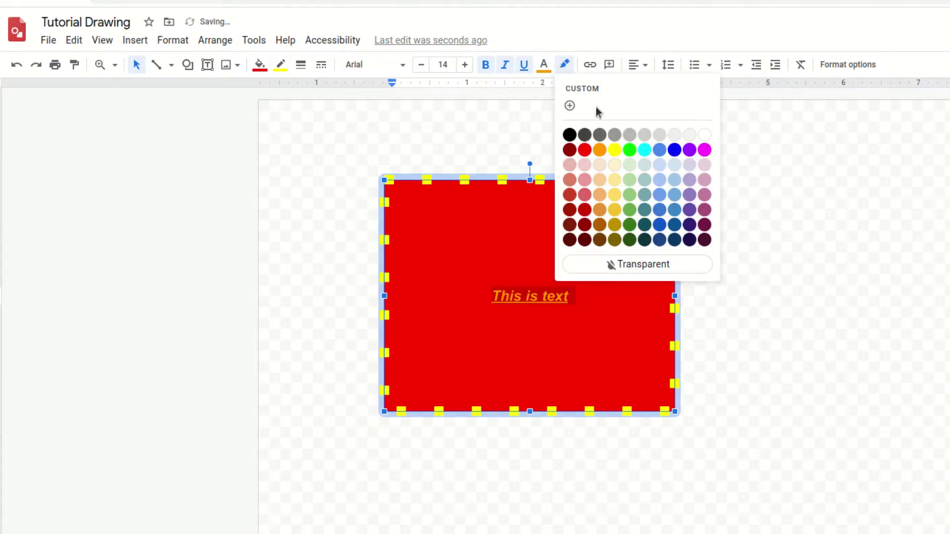
pyautogui.click(615, 135)
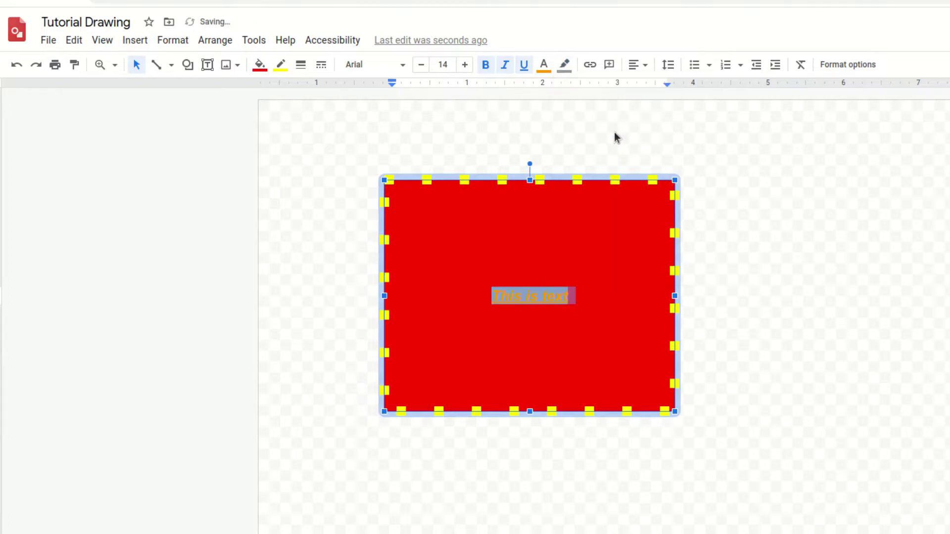
pyautogui.click(614, 132)
pyautogui.click(571, 280)
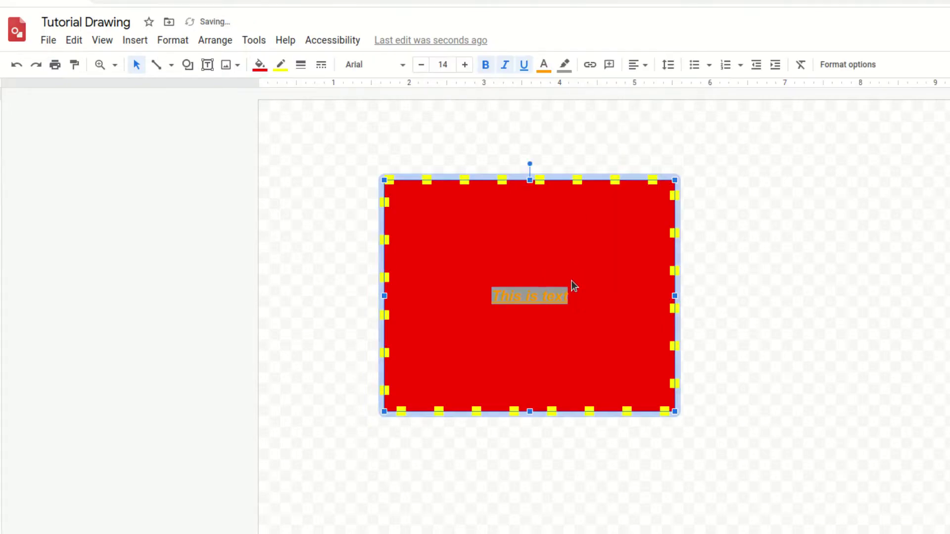
pyautogui.click(547, 297)
pyautogui.press('Escape')
pyautogui.press('Escape')
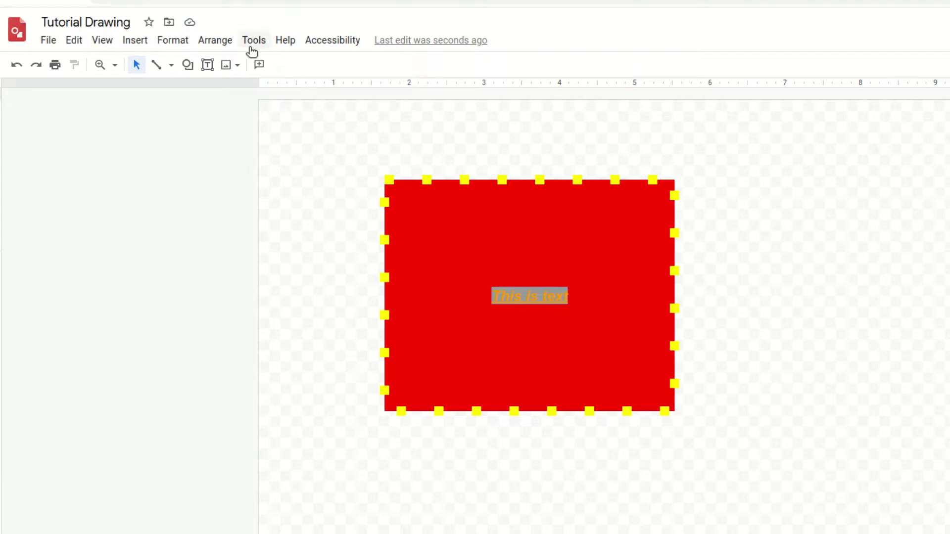
# Draw a straight line running diagonally down to the right beside the red box.
pyautogui.click(171, 66)
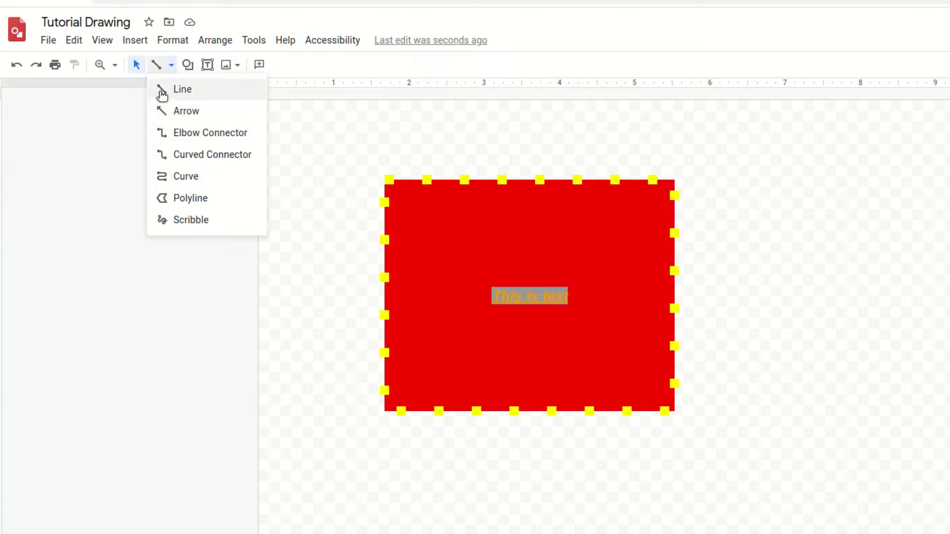
pyautogui.click(163, 91)
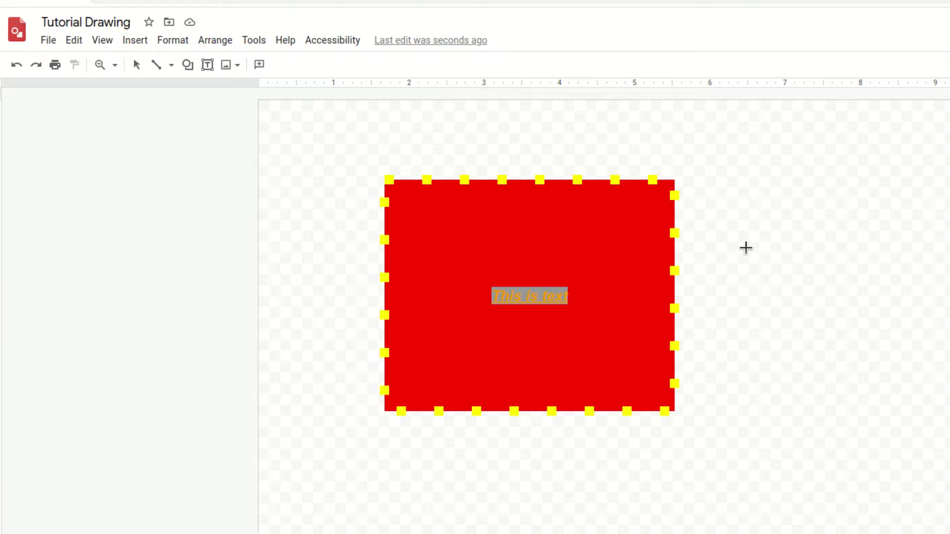
pyautogui.moveTo(753, 245); pyautogui.dragTo(679, 300)
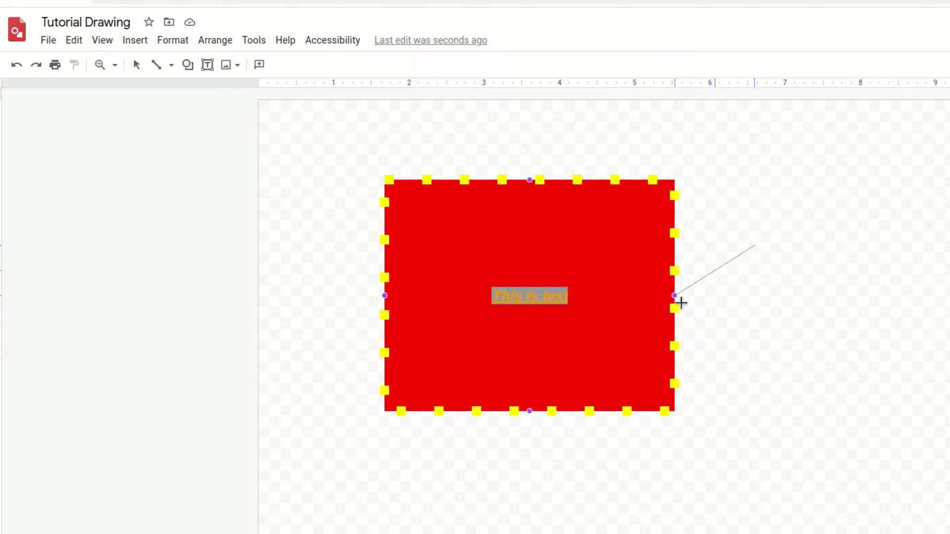
pyautogui.moveTo(681, 302); pyautogui.dragTo(790, 517)
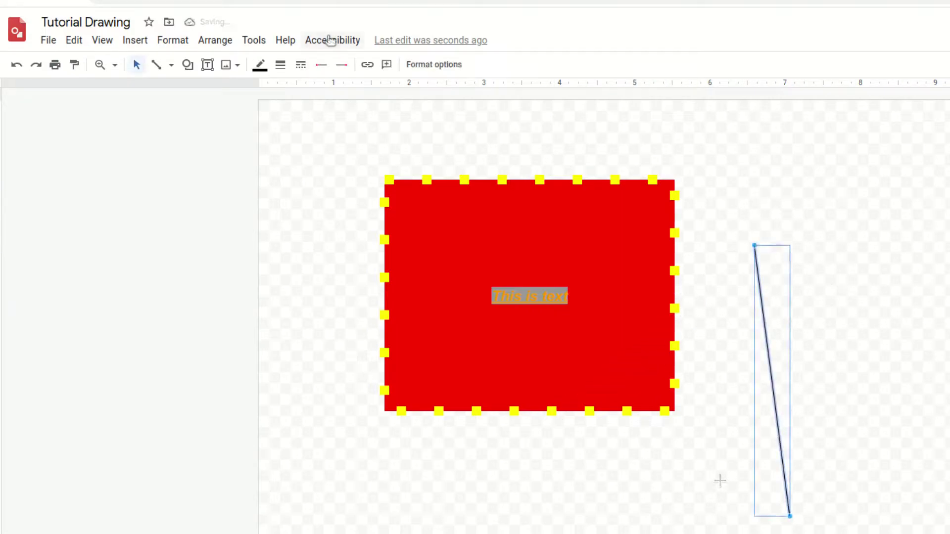
# Make the line red with an 8px weight.
pyautogui.click(259, 65)
pyautogui.click(270, 136)
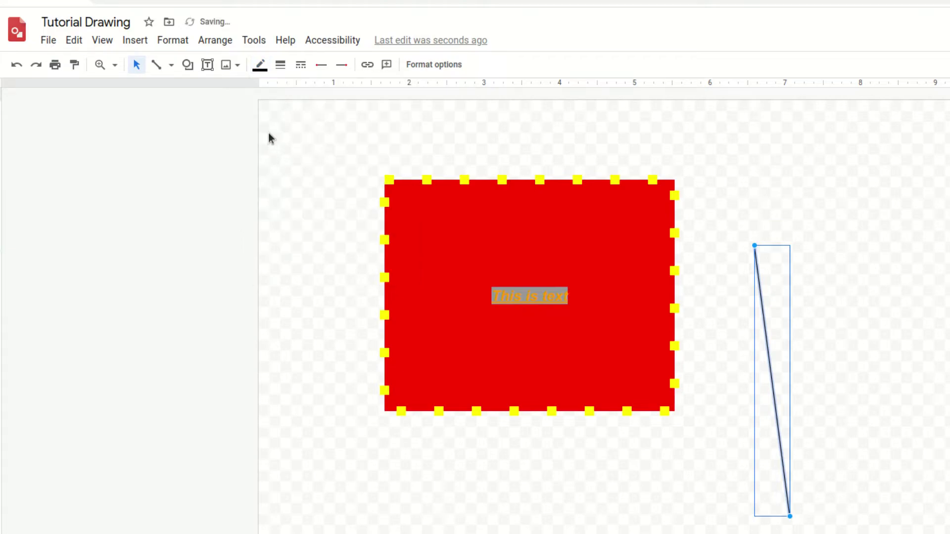
pyautogui.click(259, 66)
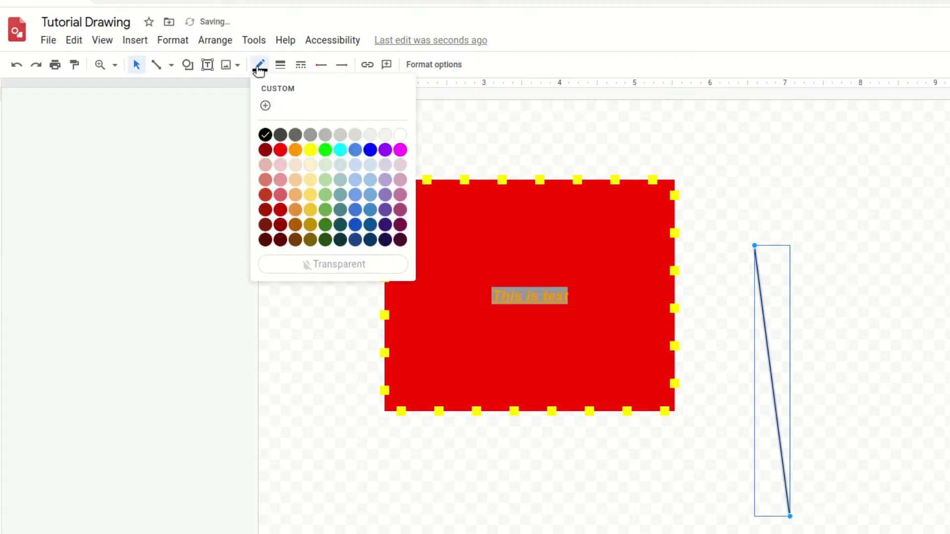
pyautogui.click(279, 149)
pyautogui.click(275, 67)
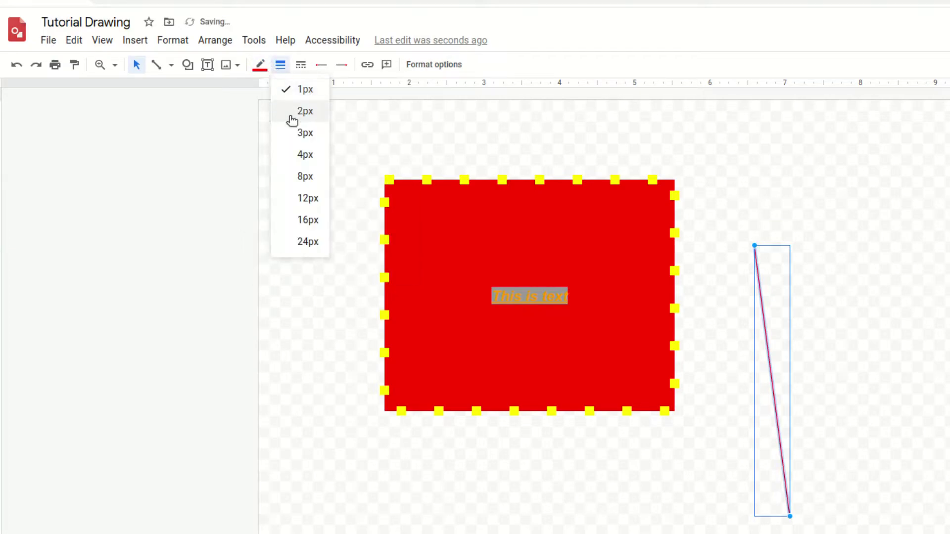
pyautogui.click(299, 176)
pyautogui.click(721, 168)
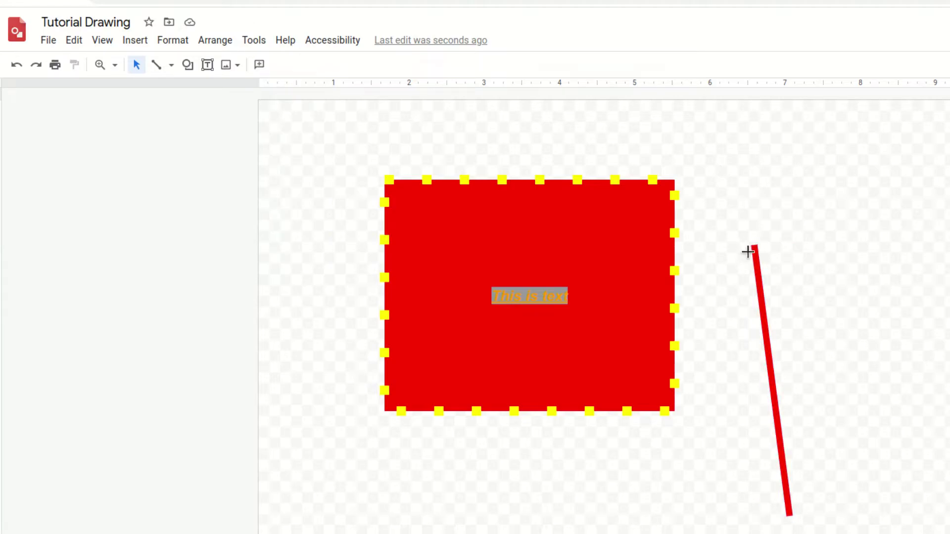
# Add a filled arrowhead at the line's start, pointing up-right, and move it below the red box.
pyautogui.click(759, 275)
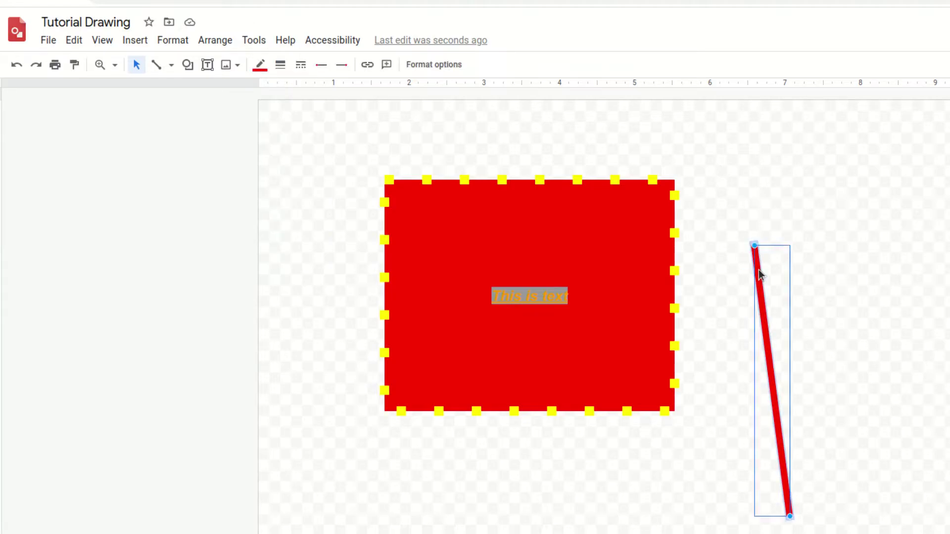
pyautogui.click(301, 65)
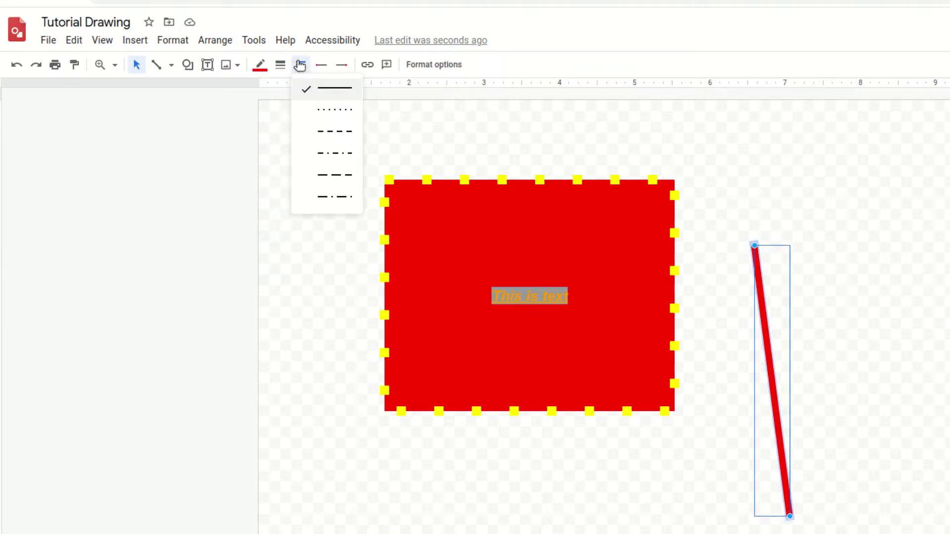
pyautogui.click(331, 253)
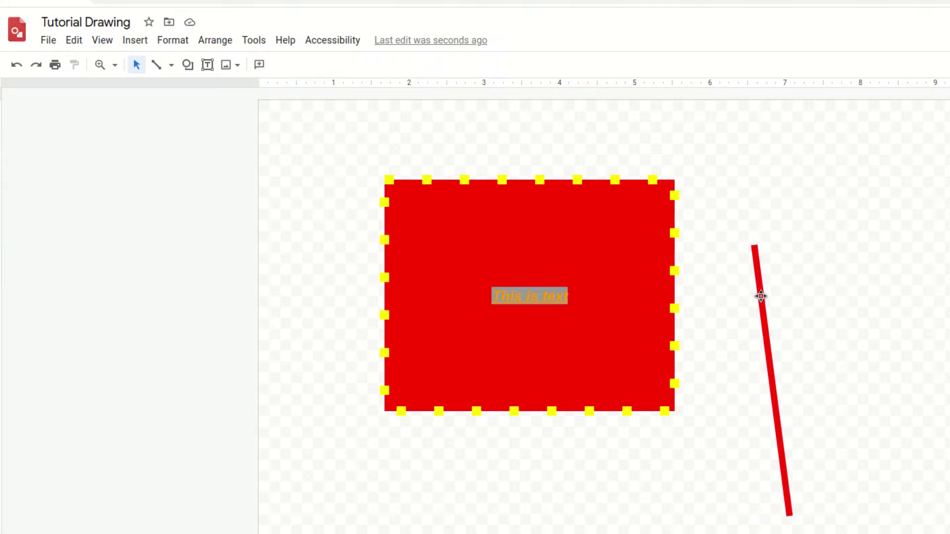
pyautogui.click(760, 295)
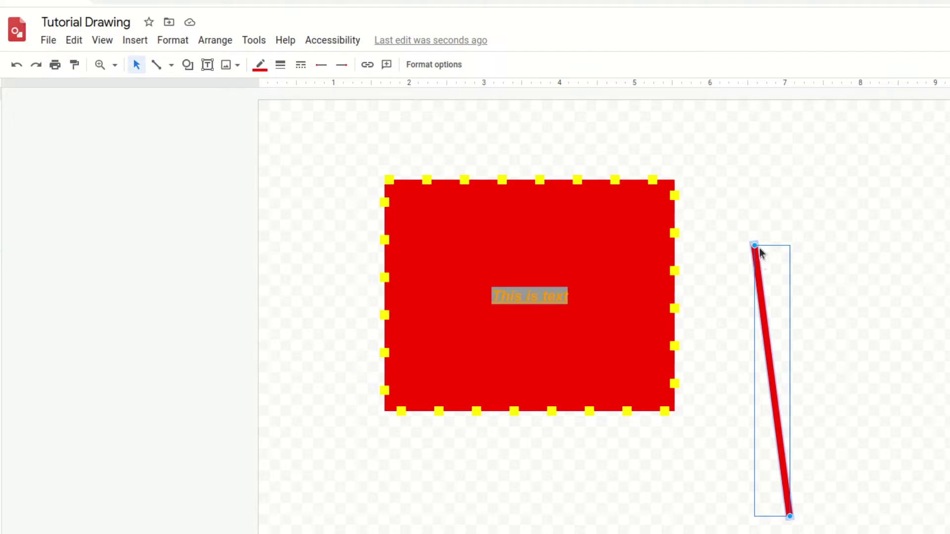
pyautogui.click(321, 65)
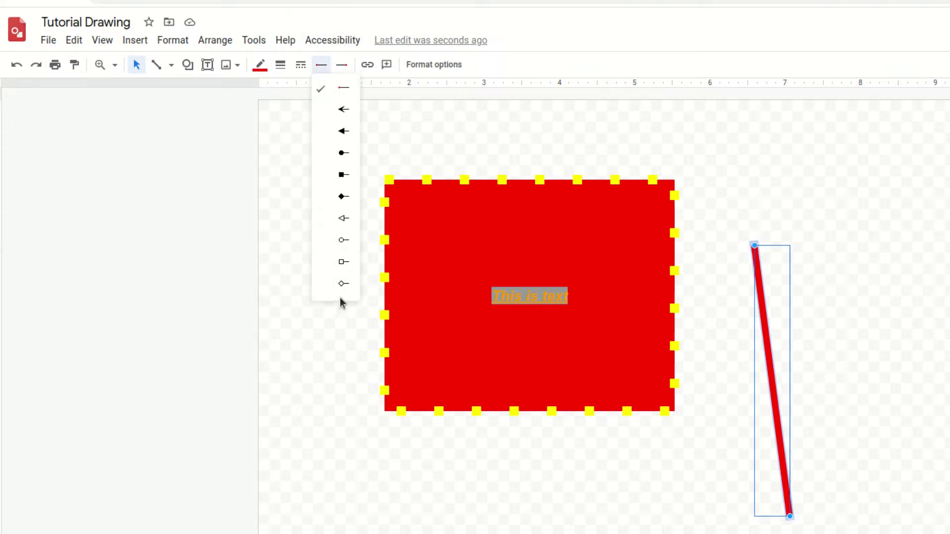
pyautogui.click(342, 131)
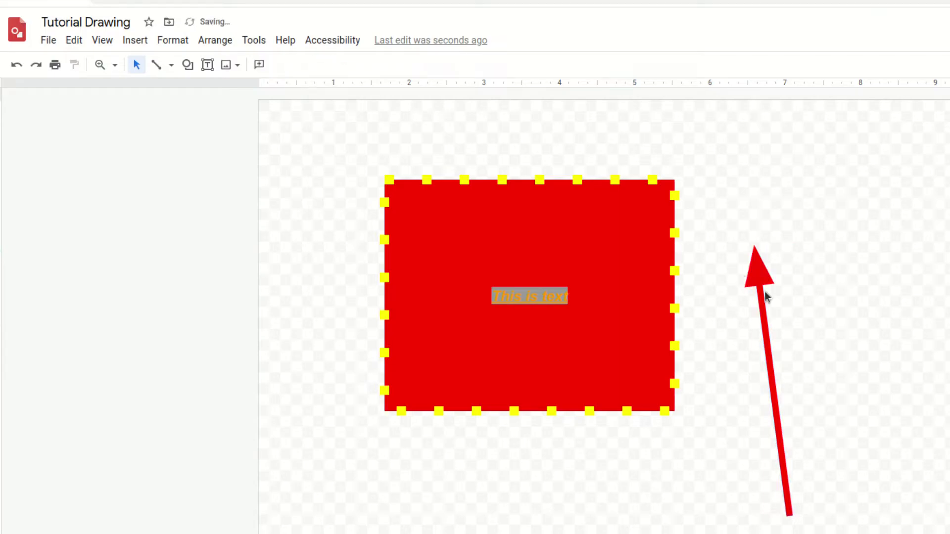
pyautogui.moveTo(755, 246); pyautogui.dragTo(843, 466)
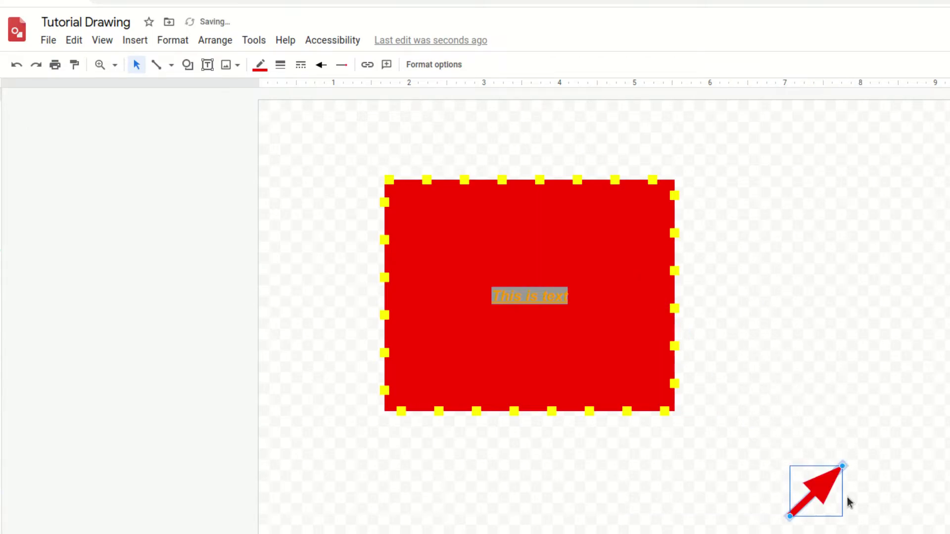
pyautogui.moveTo(793, 514); pyautogui.dragTo(471, 495)
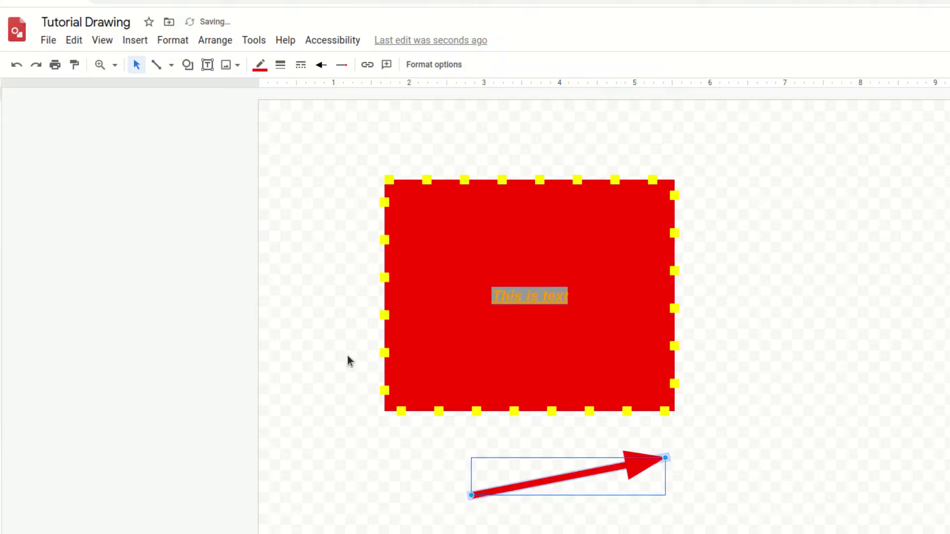
# Place a light-blue Bevel shape right of the red box and enlarge it into a large square.
pyautogui.click(321, 319)
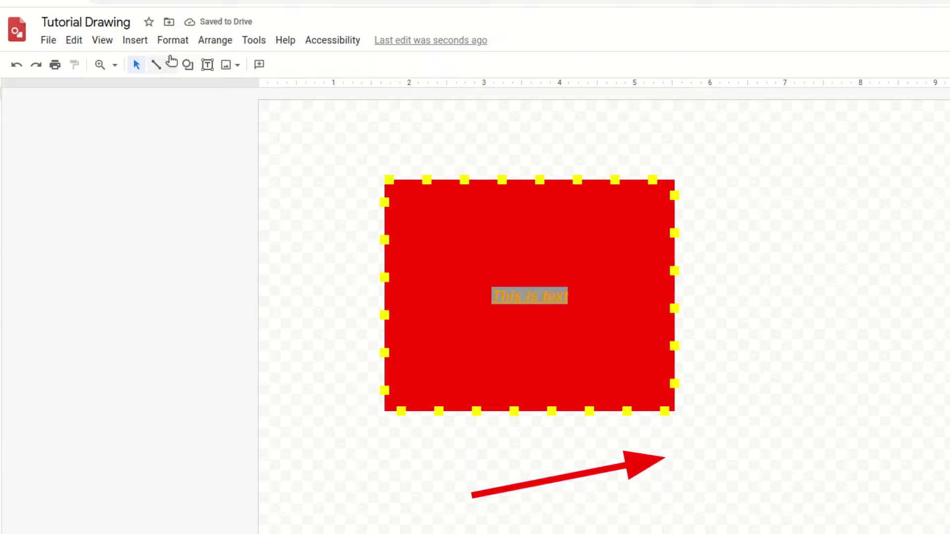
pyautogui.click(188, 64)
pyautogui.moveTo(205, 93)
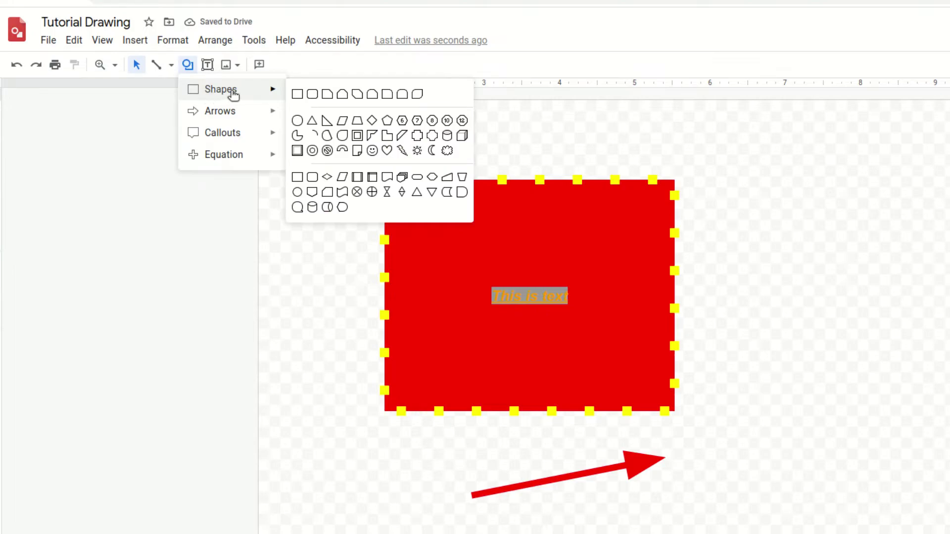
pyautogui.click(298, 154)
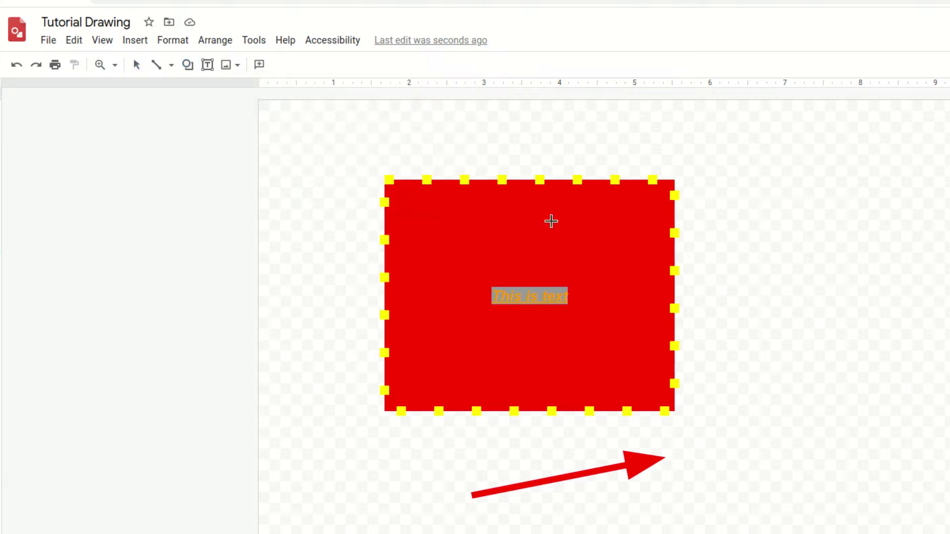
pyautogui.click(760, 296)
pyautogui.click(726, 263)
pyautogui.click(808, 324)
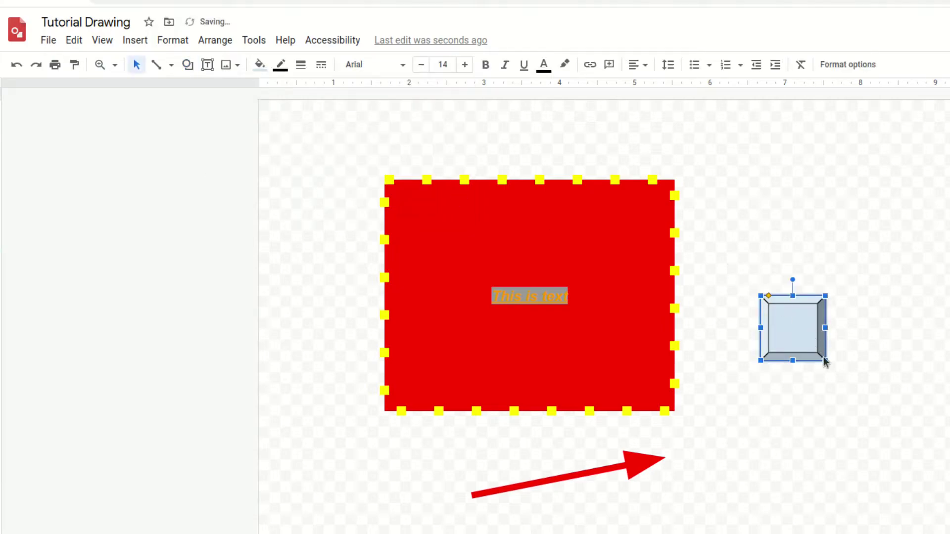
pyautogui.moveTo(824, 357); pyautogui.dragTo(949, 527)
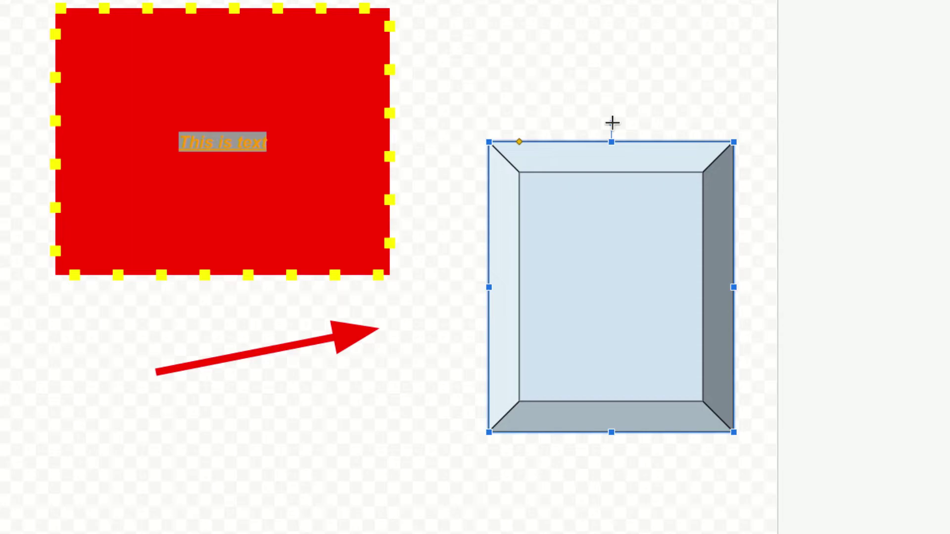
pyautogui.moveTo(612, 123); pyautogui.dragTo(612, 149)
pyautogui.click(531, 73)
pyautogui.click(538, 208)
pyautogui.moveTo(519, 141); pyautogui.dragTo(587, 319)
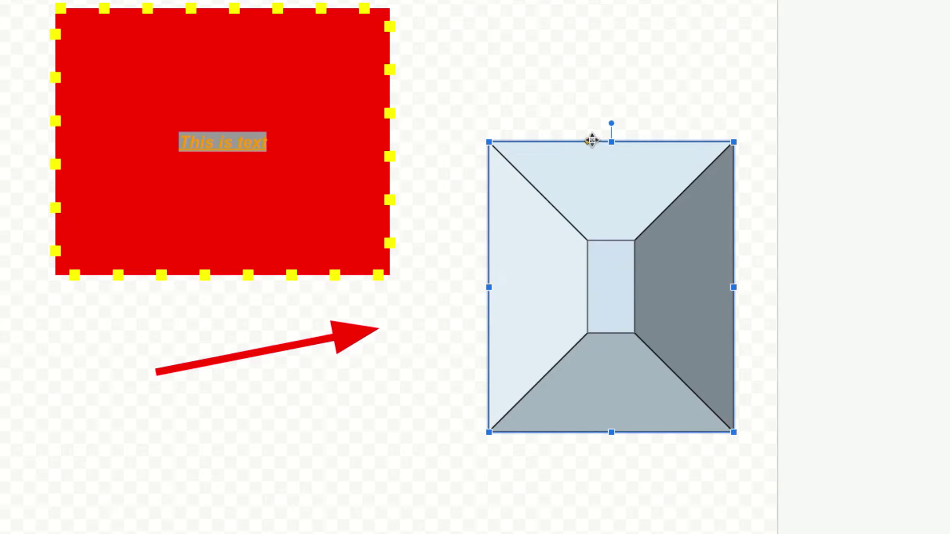
pyautogui.moveTo(589, 142); pyautogui.dragTo(494, 136)
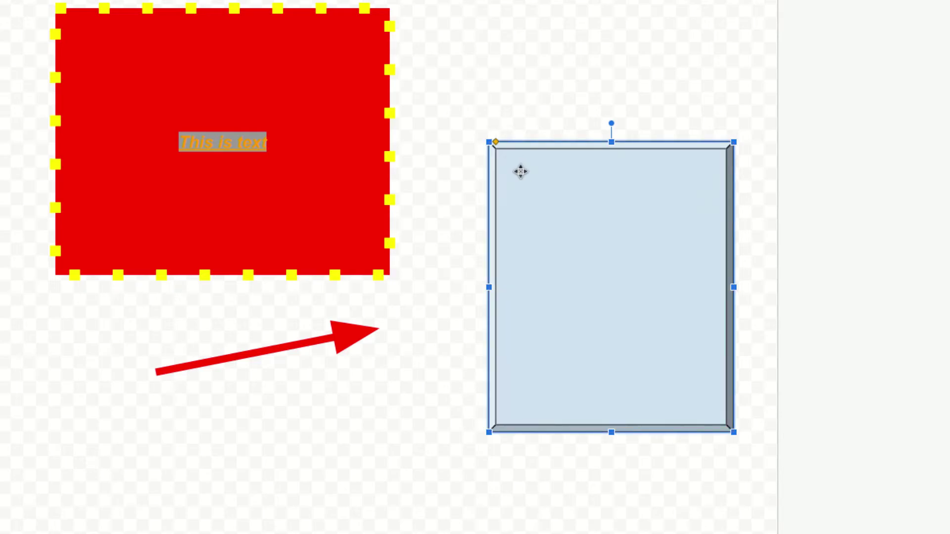
pyautogui.click(494, 118)
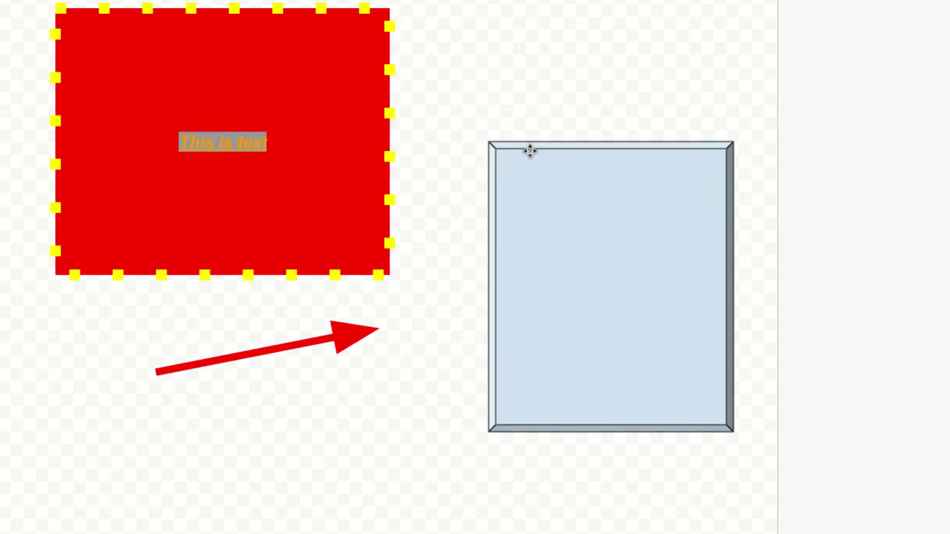
pyautogui.click(541, 173)
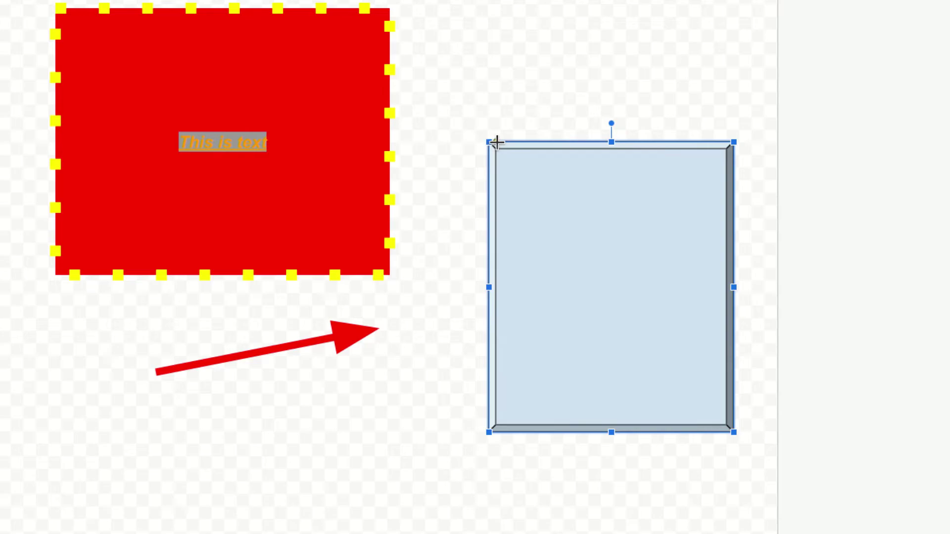
pyautogui.moveTo(496, 142); pyautogui.dragTo(569, 240)
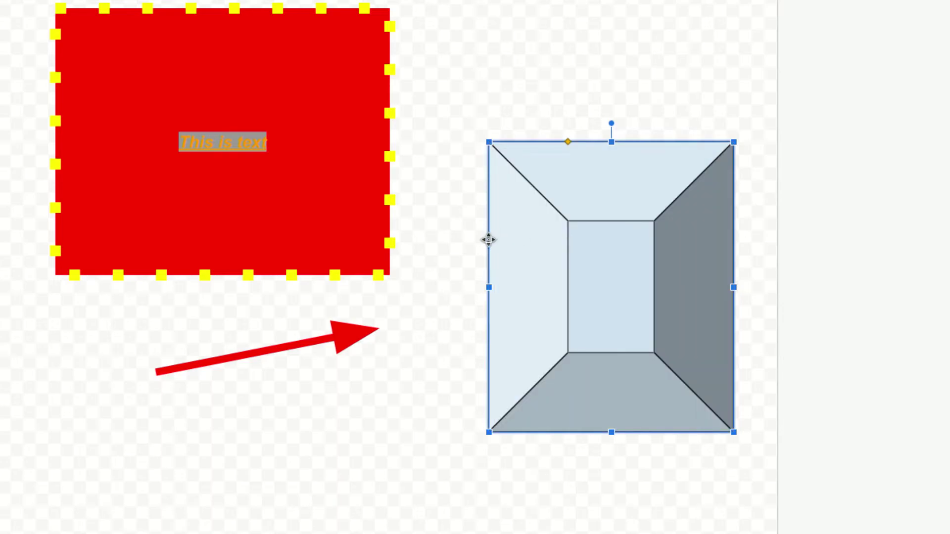
pyautogui.hotkey('ctrl', 'z')
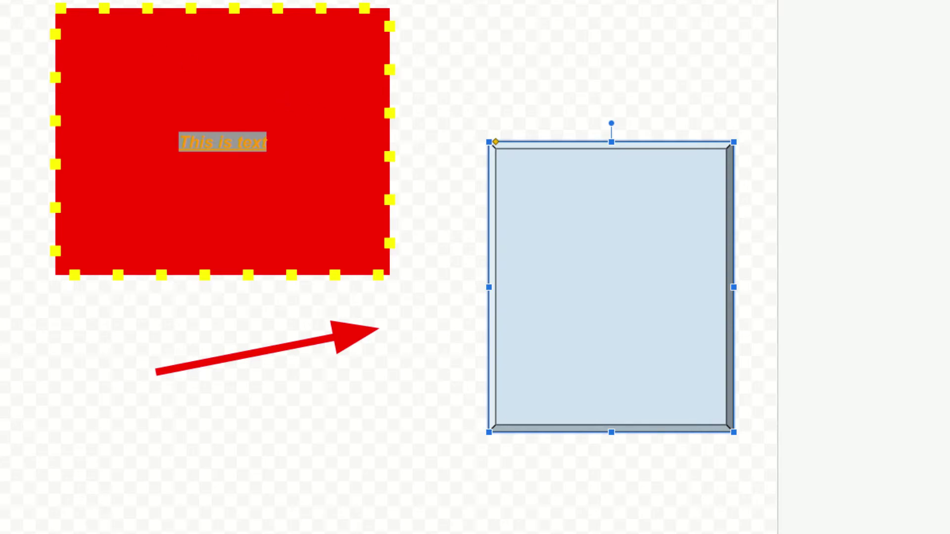
pyautogui.press('Escape')
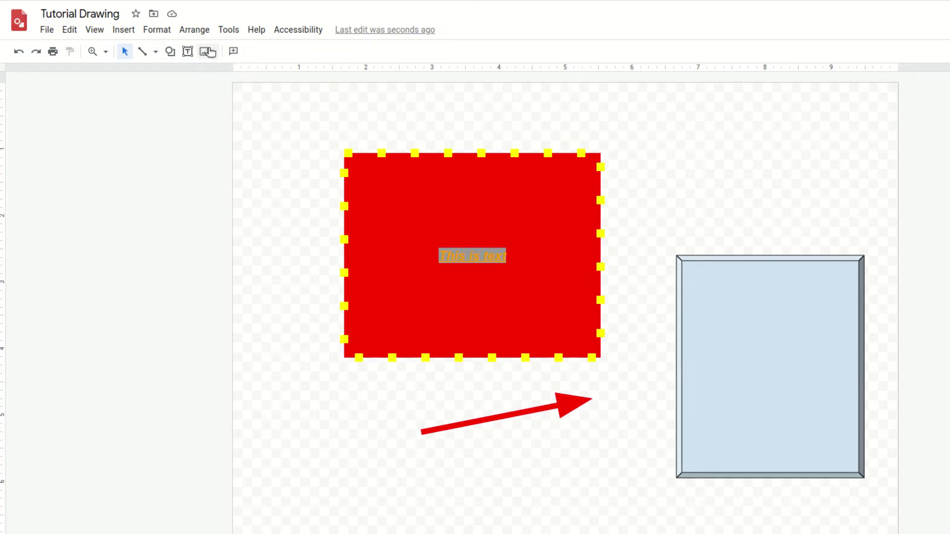
# Search the web for 'stock image' and insert the photo of a hand drawing on a chart.
pyautogui.click(211, 54)
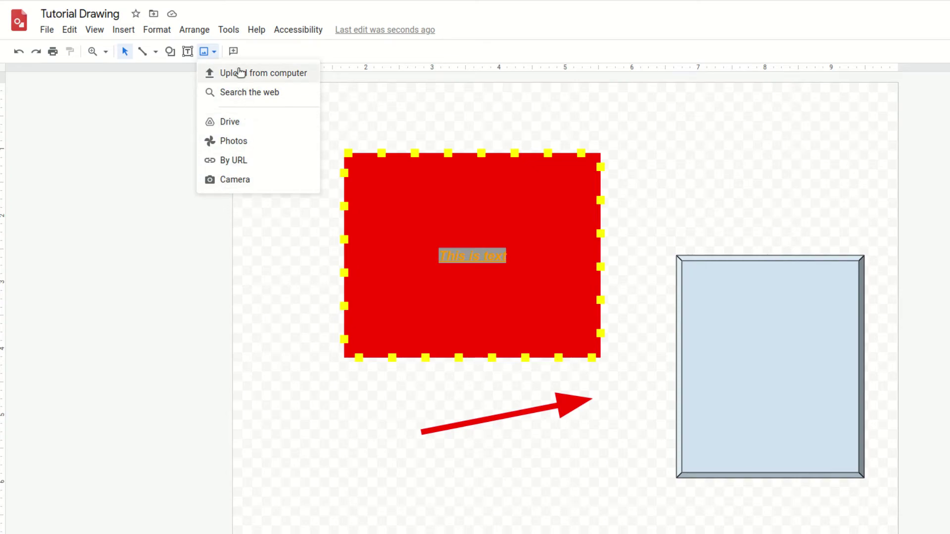
pyautogui.click(240, 93)
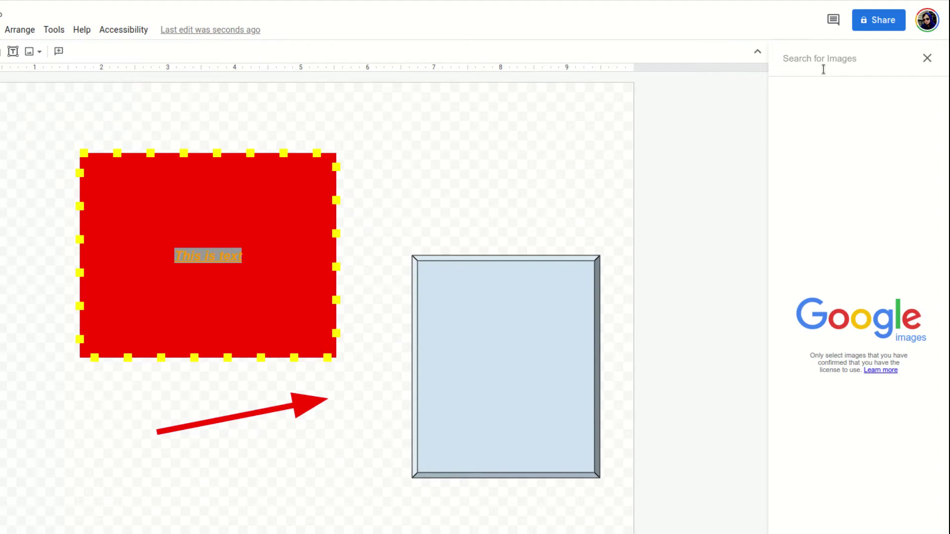
pyautogui.write('stock image')
pyautogui.press('Return')
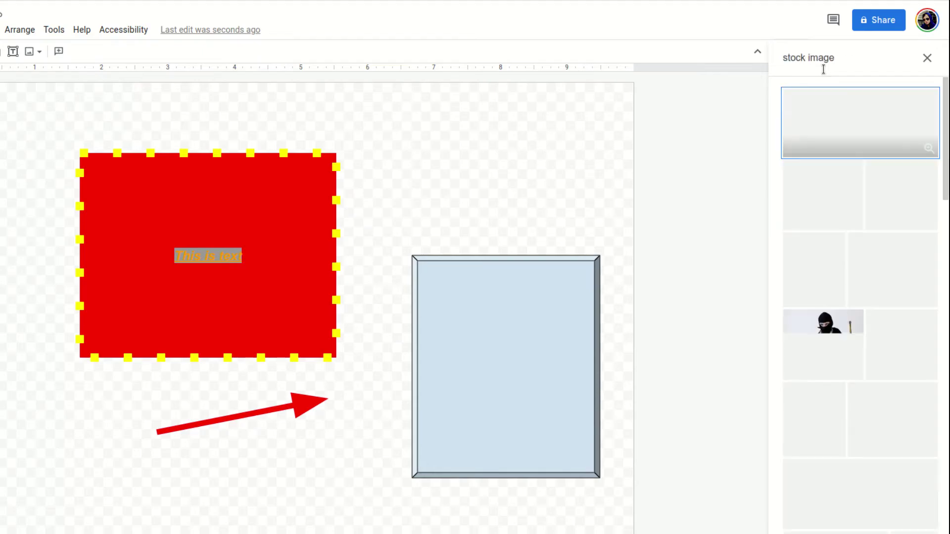
pyautogui.scroll(-5, 826, 200)
pyautogui.scroll(-2, 826, 201)
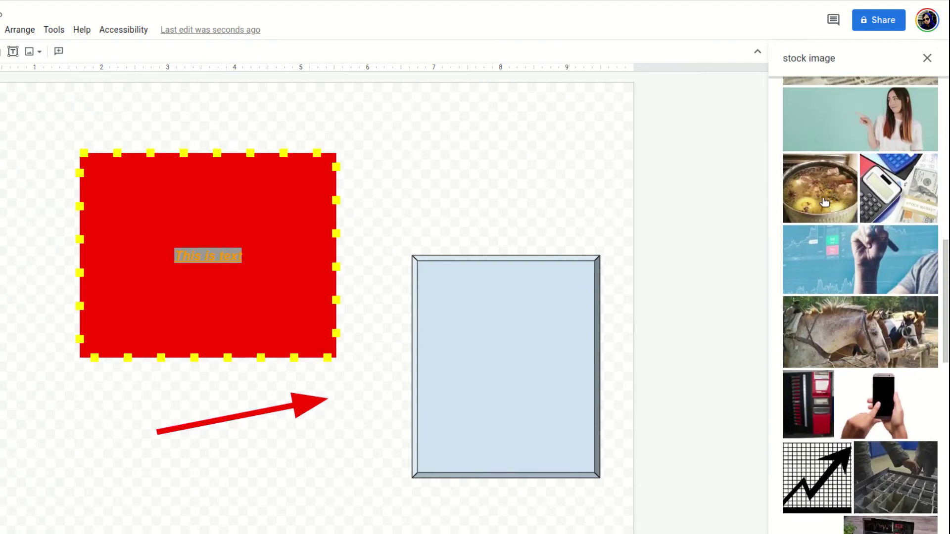
pyautogui.scroll(-2, 788, 302)
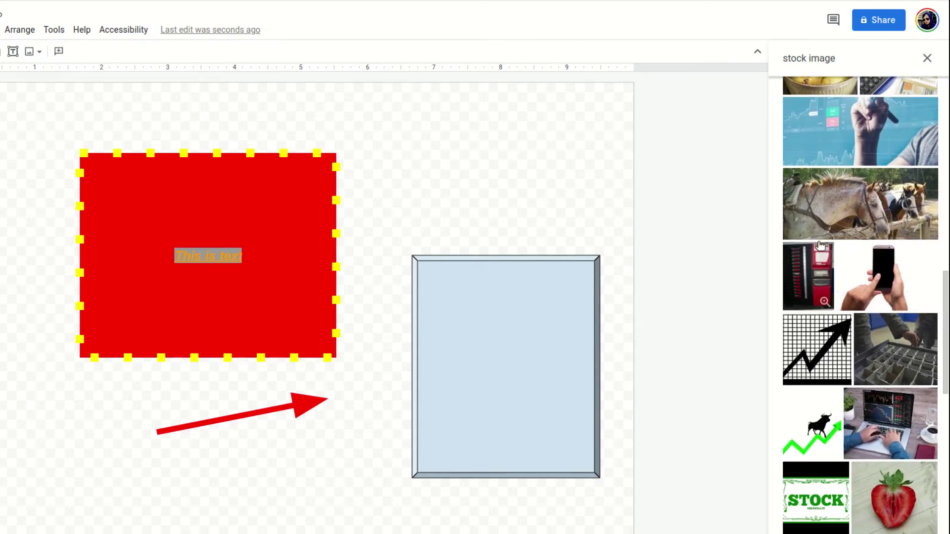
pyautogui.scroll(2, 820, 246)
pyautogui.click(850, 223)
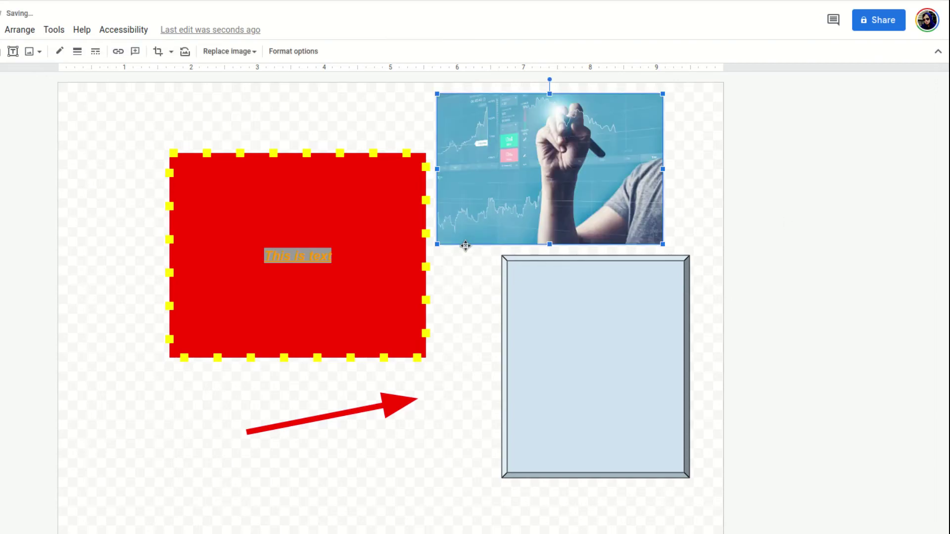
# Enlarge the stock photo and move it down and to the left.
pyautogui.moveTo(438, 243); pyautogui.dragTo(205, 398)
pyautogui.moveTo(378, 300); pyautogui.dragTo(304, 405)
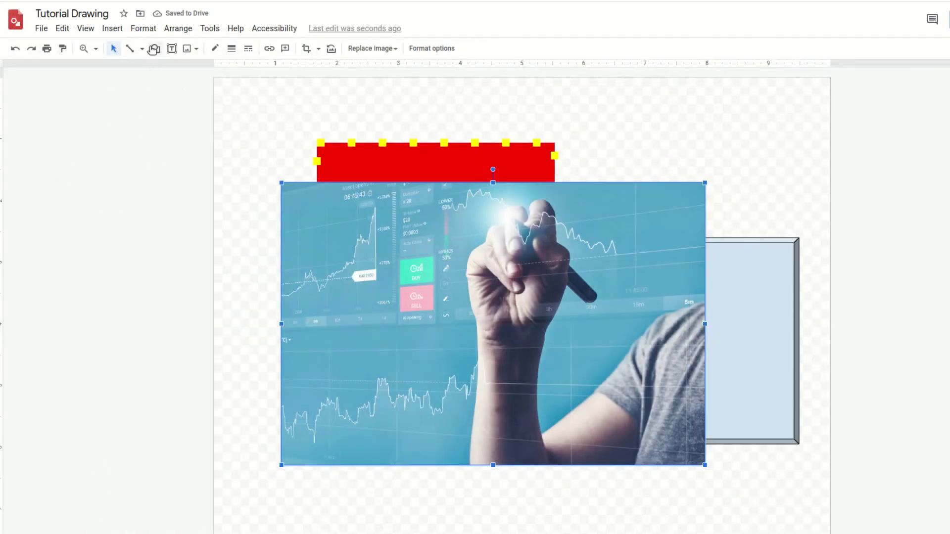
pyautogui.click(156, 49)
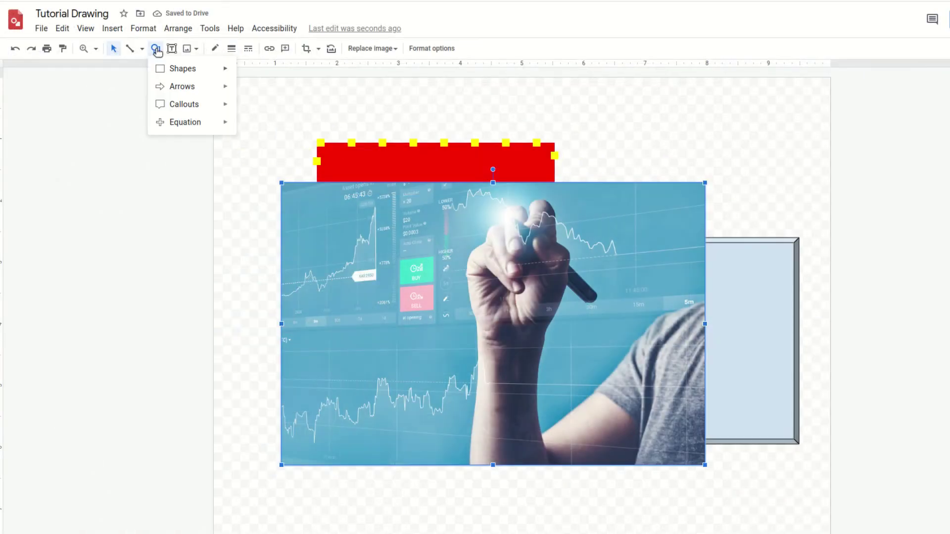
pyautogui.click(157, 49)
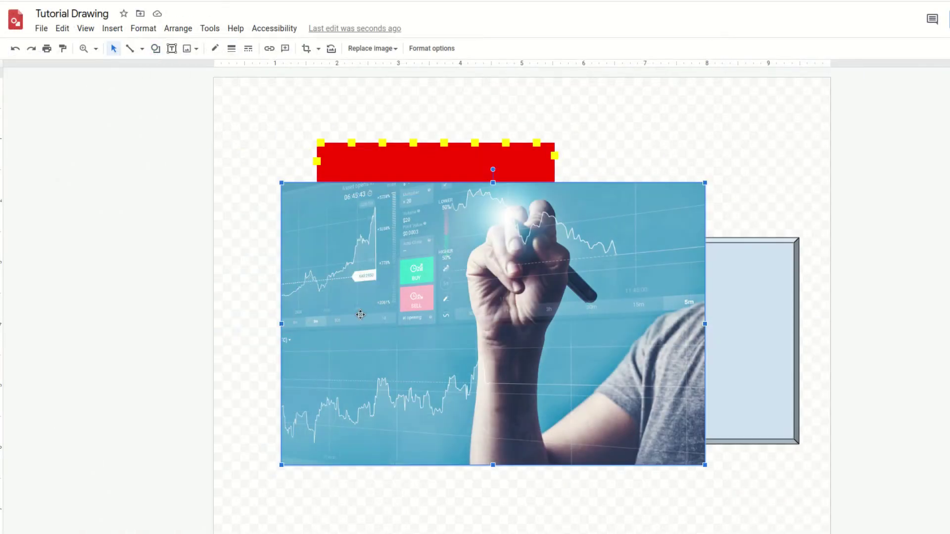
# Crop the left strip off the photo so more of the red box shows.
pyautogui.click(305, 47)
pyautogui.moveTo(286, 322); pyautogui.dragTo(364, 334)
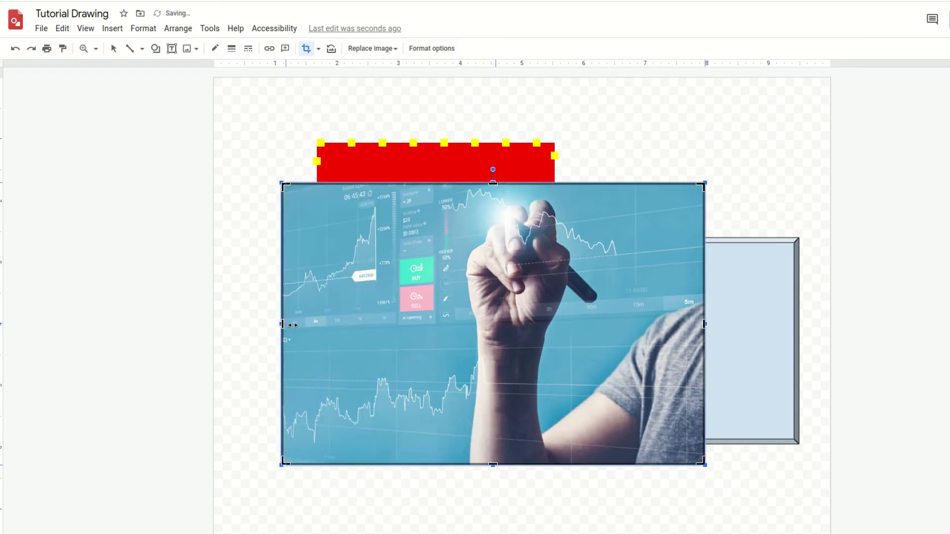
pyautogui.moveTo(356, 337); pyautogui.dragTo(362, 343)
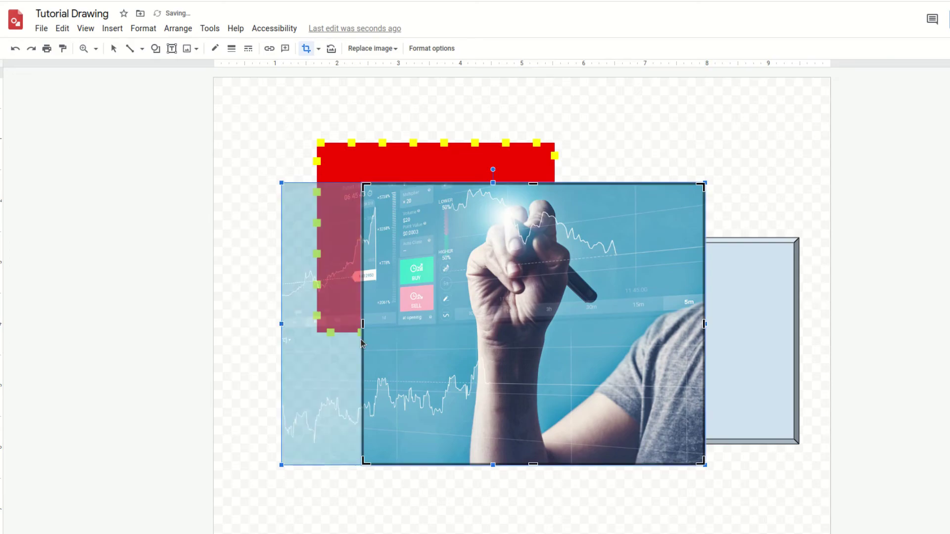
pyautogui.press('Return')
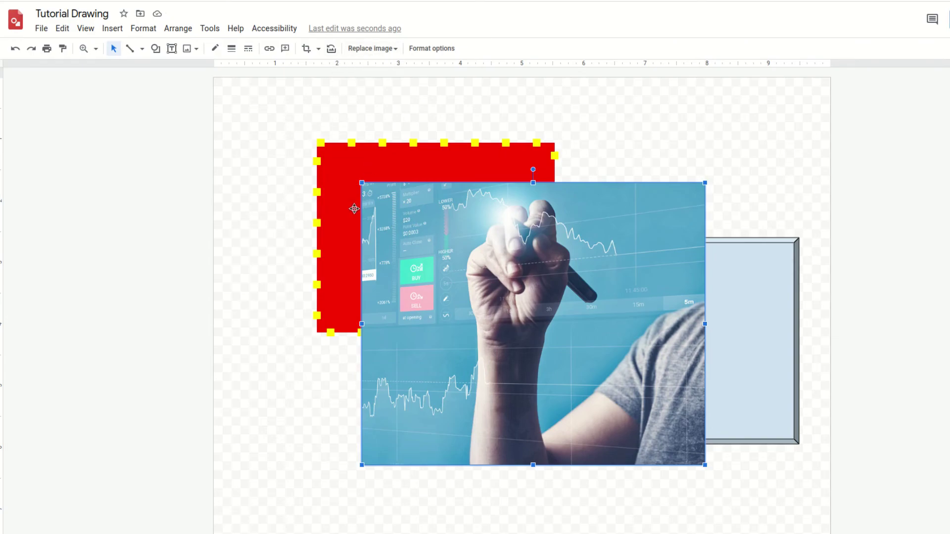
# Mask the stock photo into an oval shape.
pyautogui.click(318, 48)
pyautogui.moveTo(350, 76)
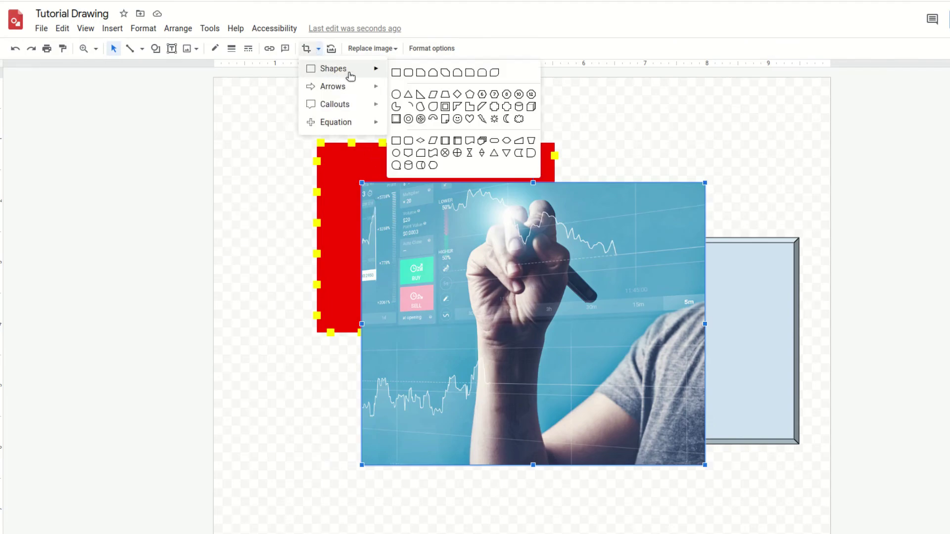
pyautogui.click(396, 94)
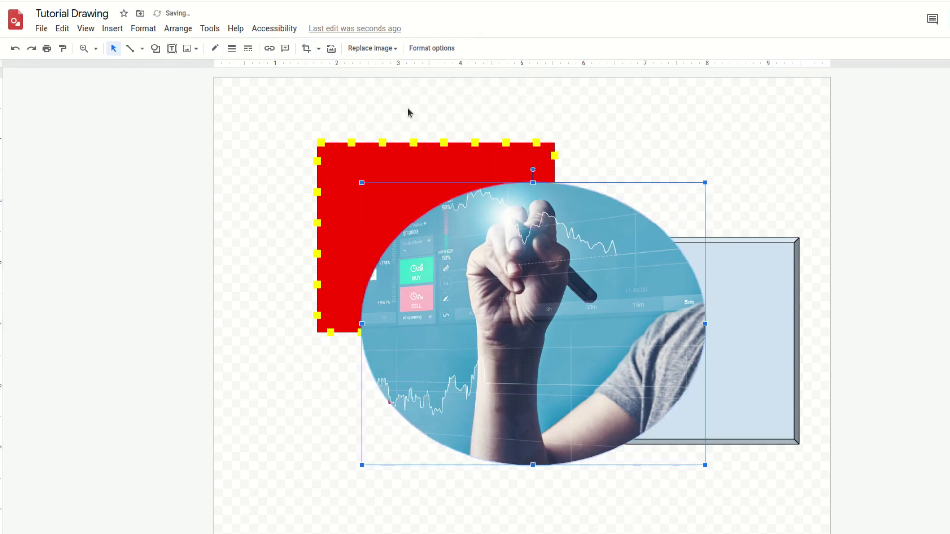
pyautogui.click(410, 108)
# Crop the oval tighter around the raised hand and move it left over the red box.
pyautogui.doubleClick(502, 374)
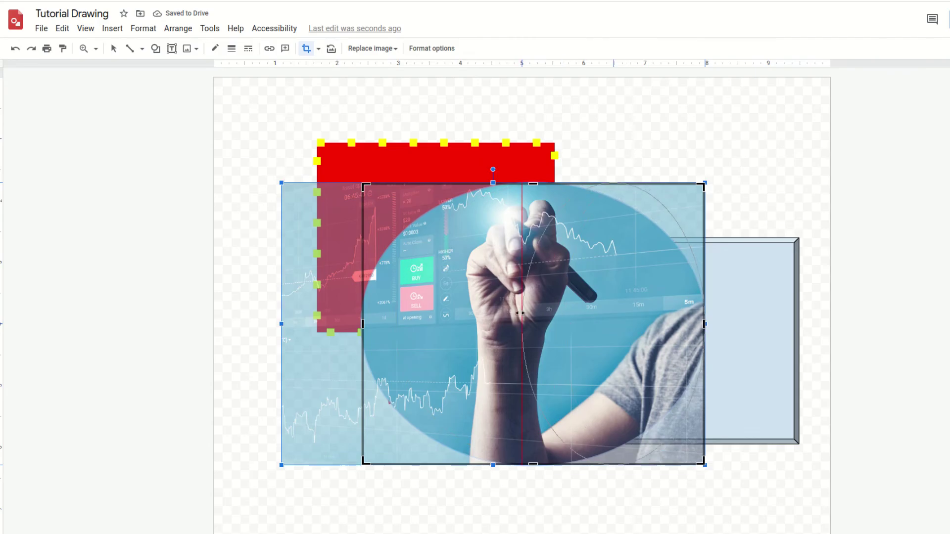
pyautogui.moveTo(363, 322); pyautogui.dragTo(512, 329)
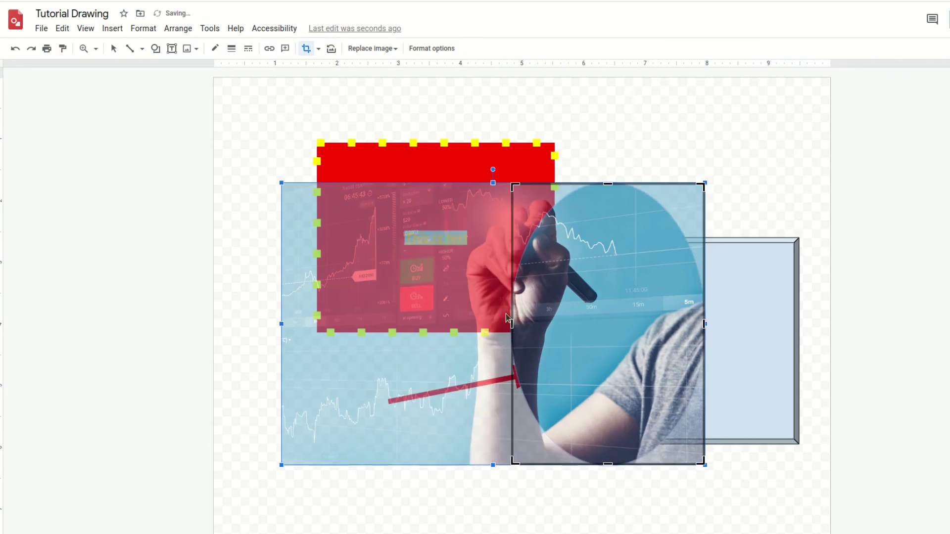
pyautogui.moveTo(426, 351); pyautogui.dragTo(498, 374)
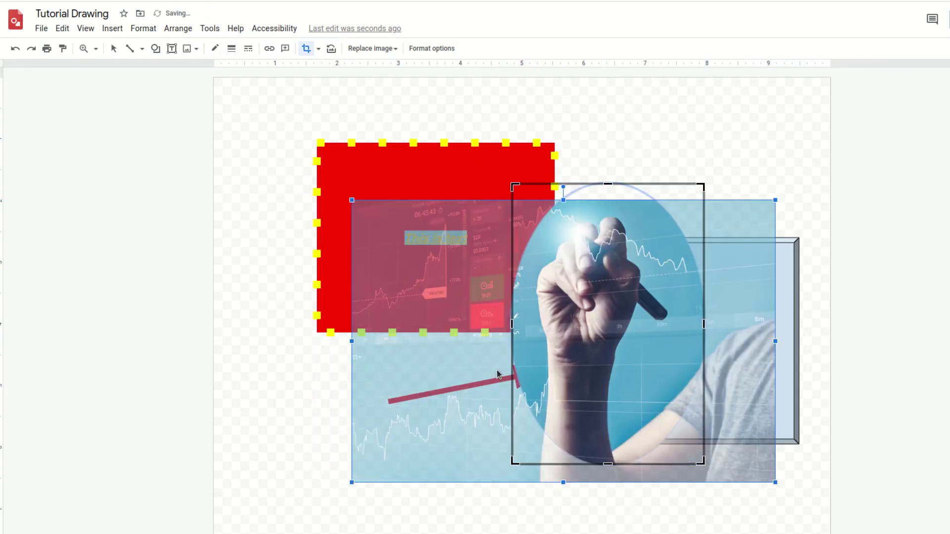
pyautogui.moveTo(396, 367); pyautogui.dragTo(406, 403)
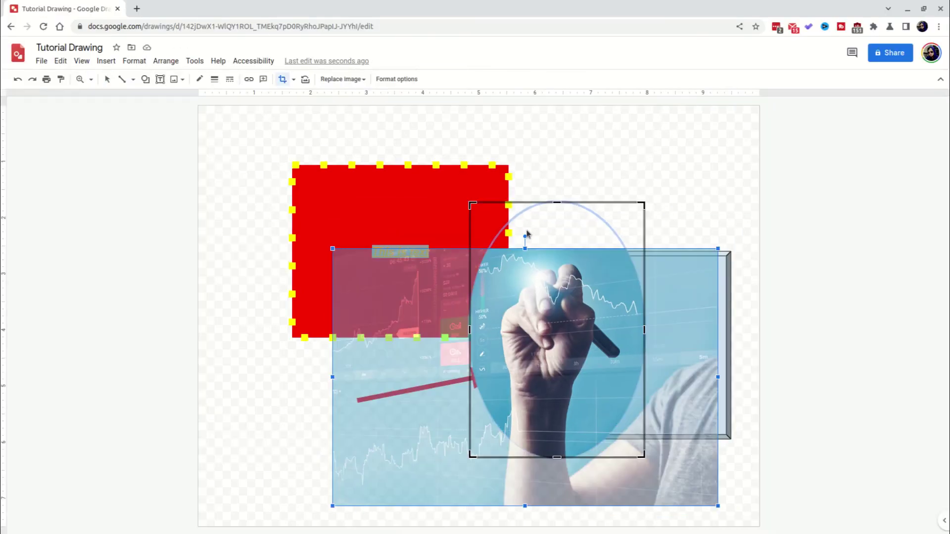
pyautogui.click(433, 317)
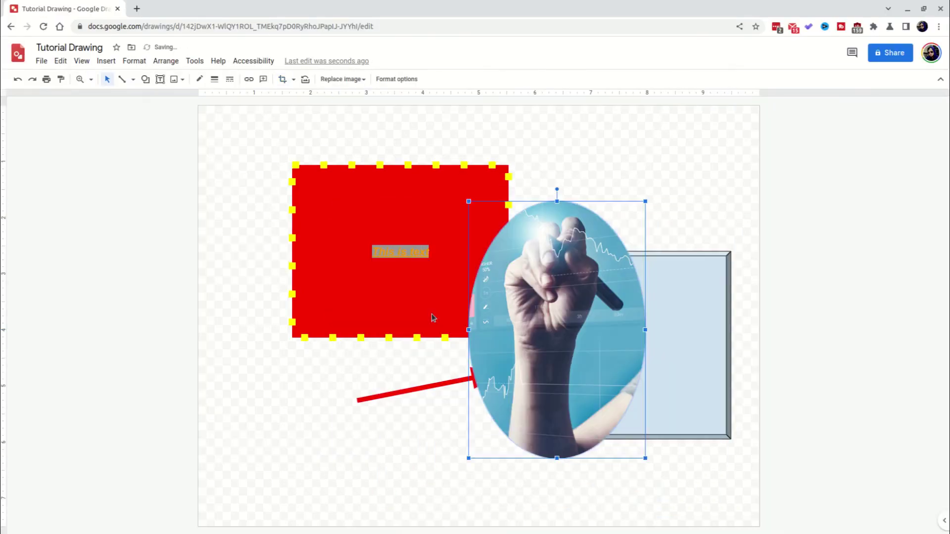
pyautogui.moveTo(536, 309); pyautogui.dragTo(305, 335)
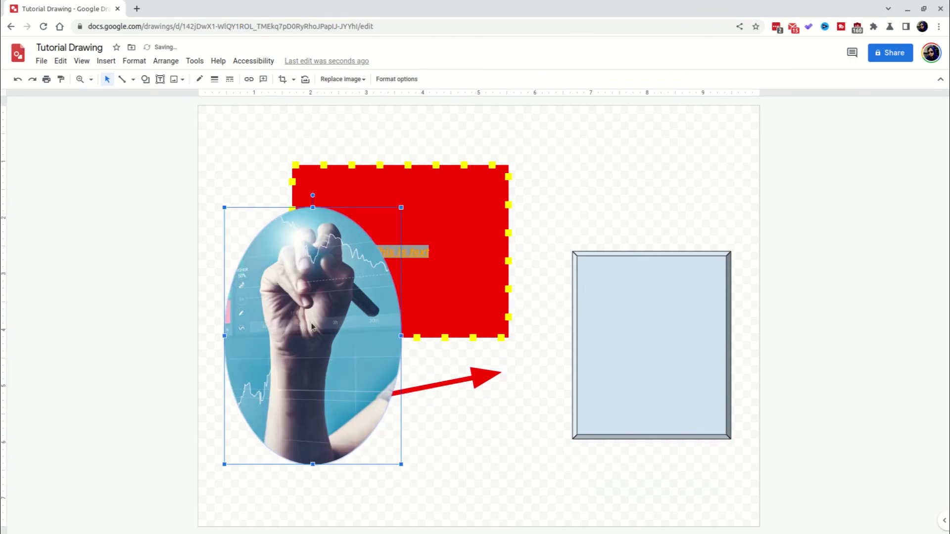
# Check the final layout, with the oval photo over the red box and the bevel square uncovered.
pyautogui.click(513, 205)
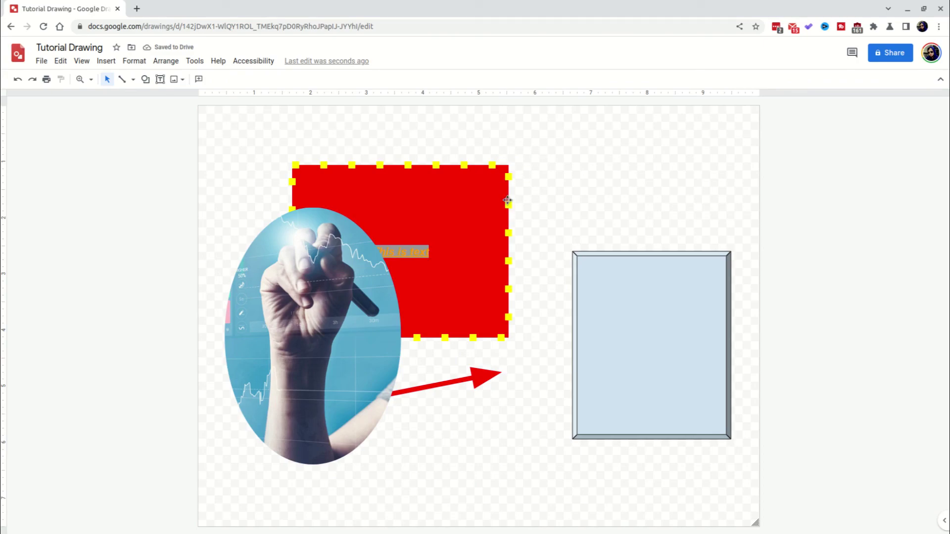
pyautogui.click(401, 210)
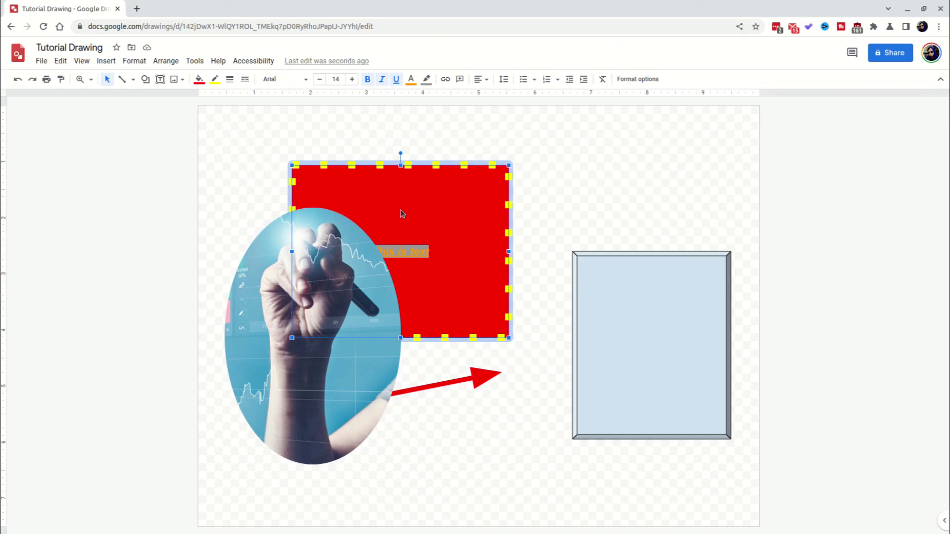
pyautogui.click(265, 169)
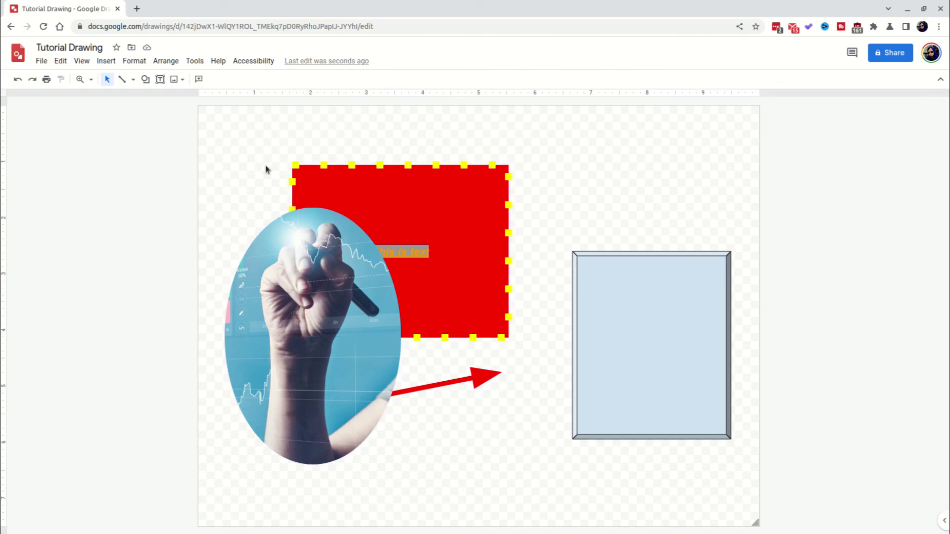
pyautogui.click(145, 79)
pyautogui.moveTo(178, 101)
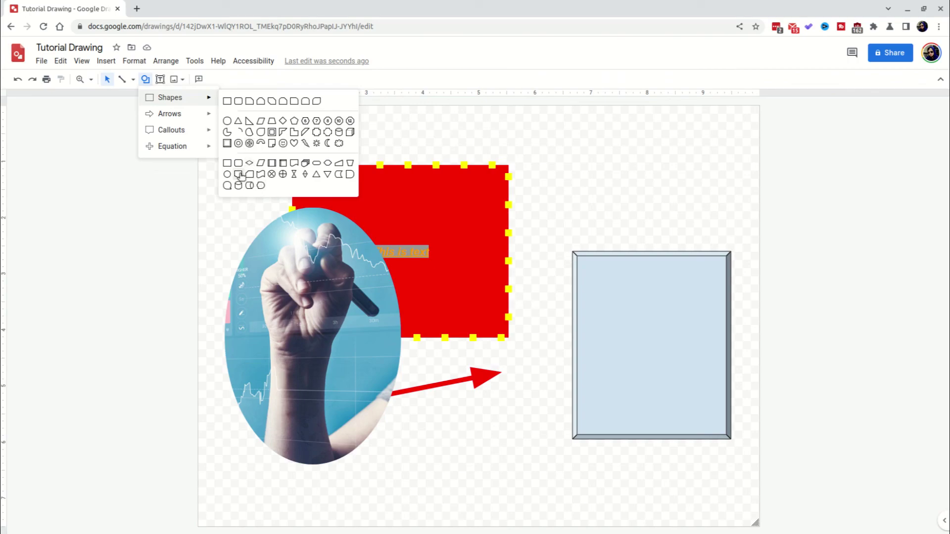
pyautogui.click(177, 239)
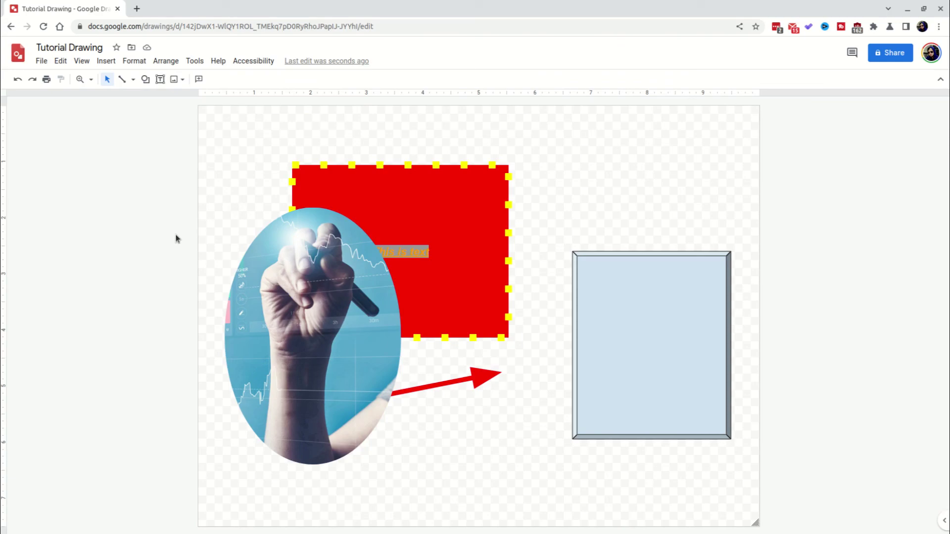